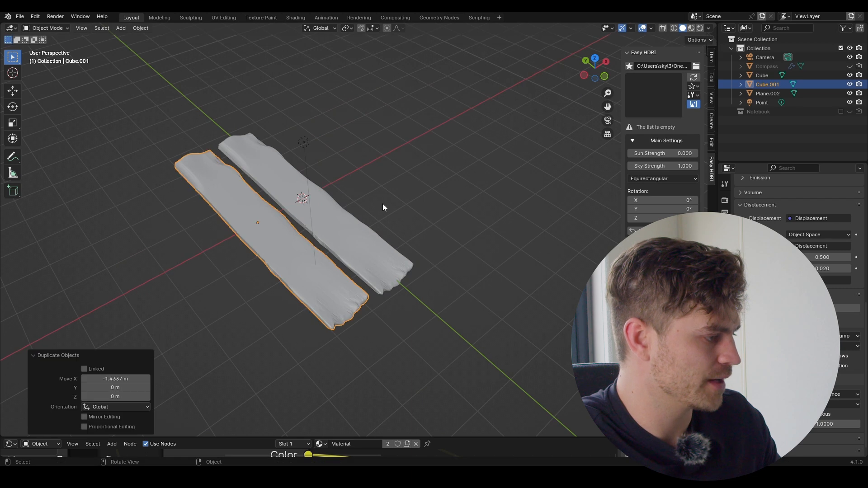
Step: Flip the copied plank 180° around Z and lower it slightly on the vertical axis
text(z180)
key(Return)
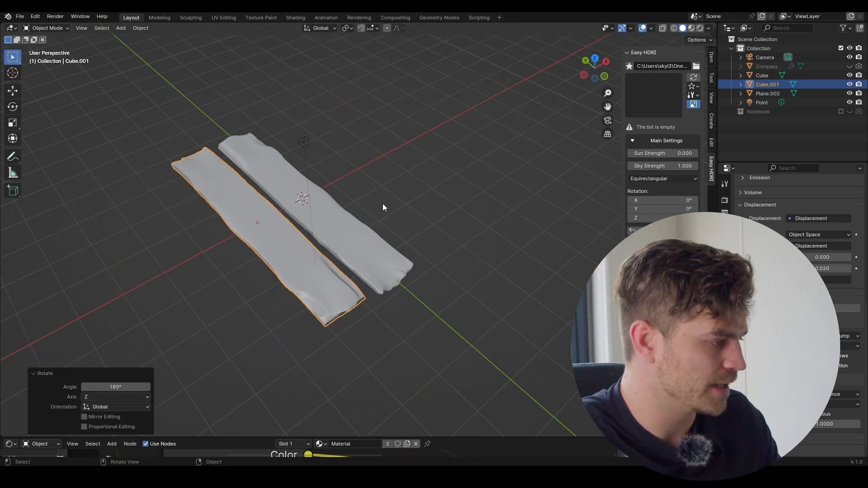
scroll(359, 254, up, 2)
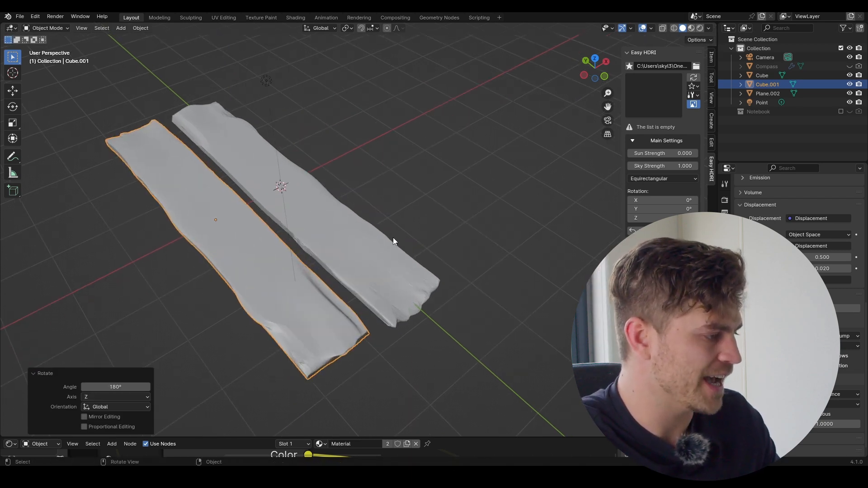
scroll(392, 232, down, 3)
scroll(294, 273, up, 2)
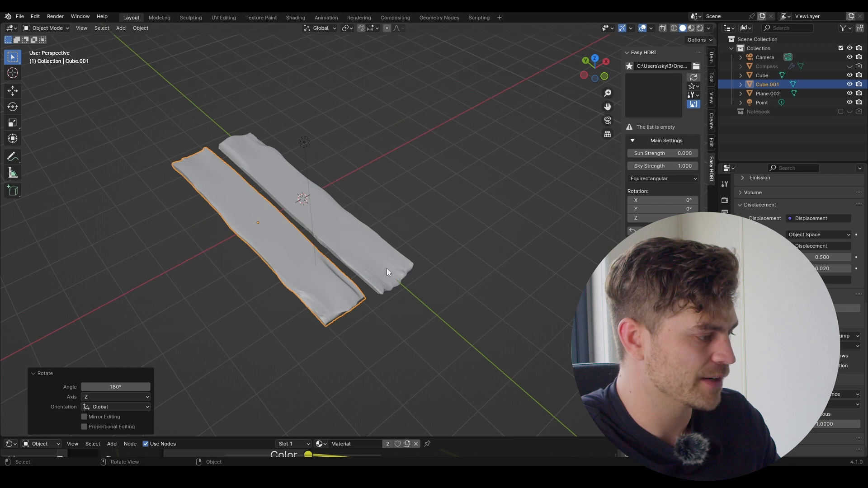
middle_drag(355, 249, 330, 220)
key(g)
key(z)
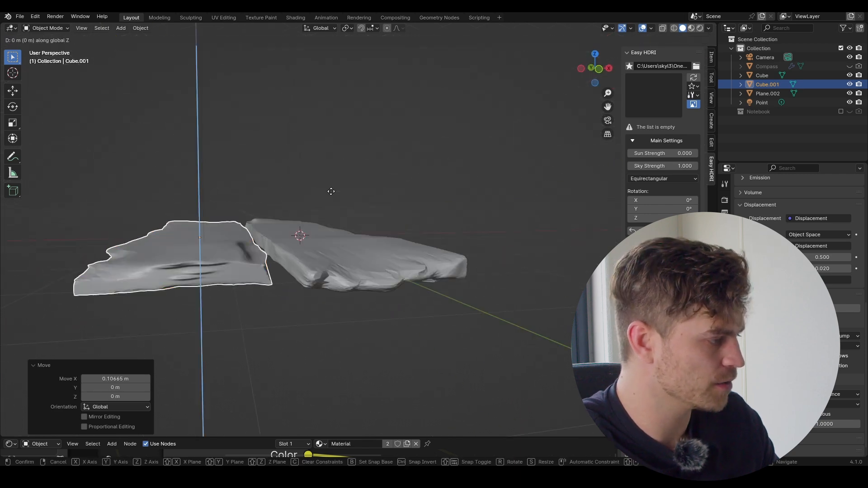
click(335, 219)
middle_drag(335, 219, 359, 251)
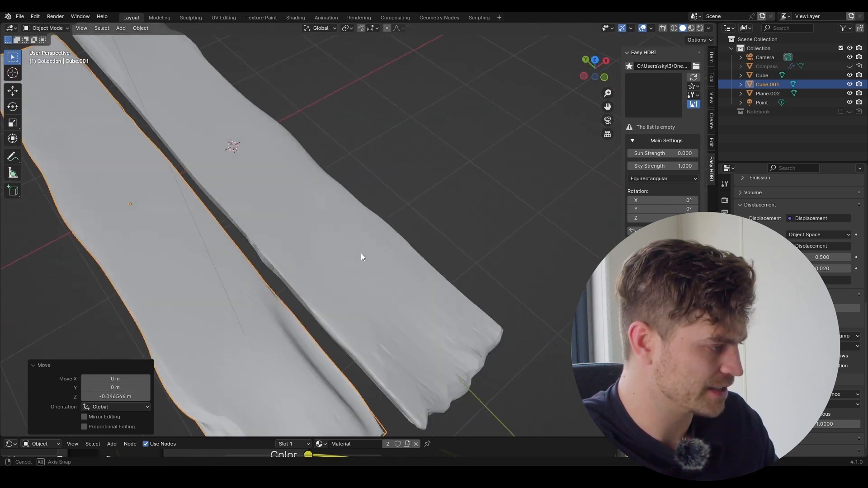
scroll(360, 214, down, 3)
Step: Duplicate a third plank, place it beside the others along X, and flip it 180° around Z
key(shift+d)
key(x)
click(371, 237)
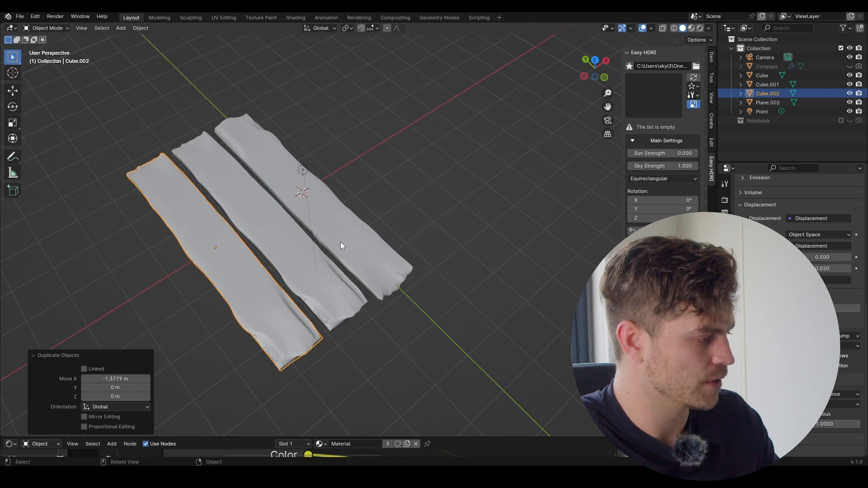
key(r)
key(z)
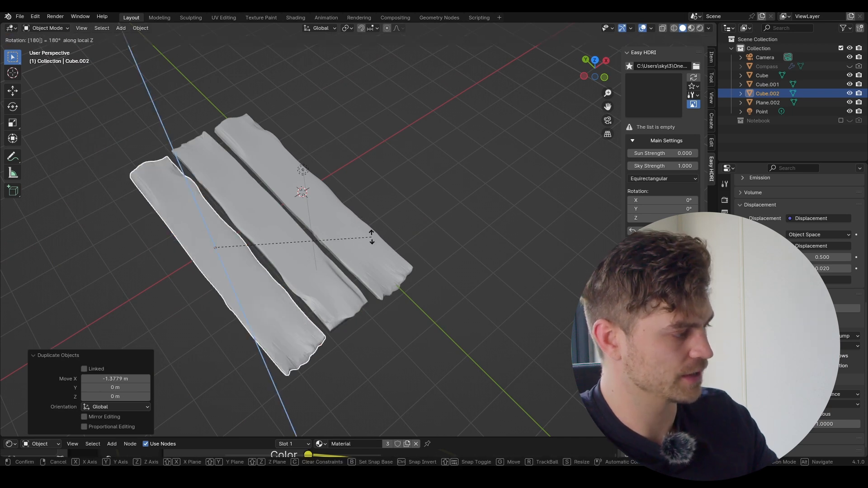
click(370, 237)
middle_drag(371, 237, 343, 253)
click(66, 28)
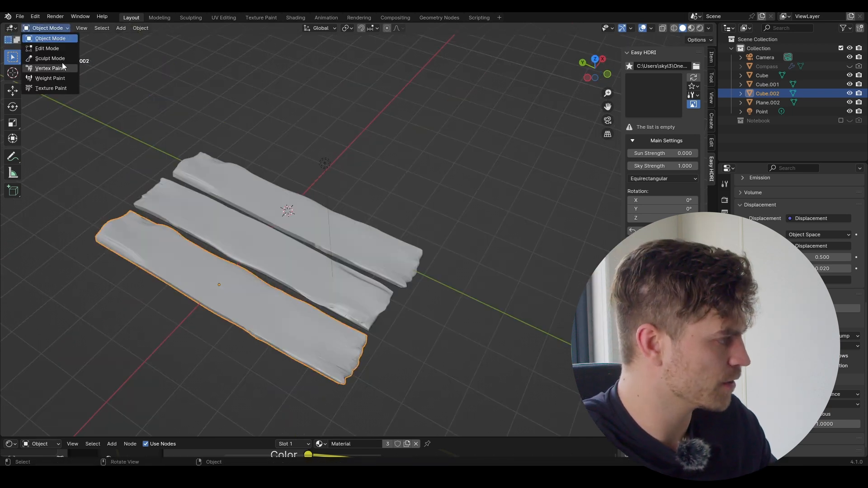
Step: Briefly enter Sculpt Mode on the plank, then return to Object Mode
click(50, 59)
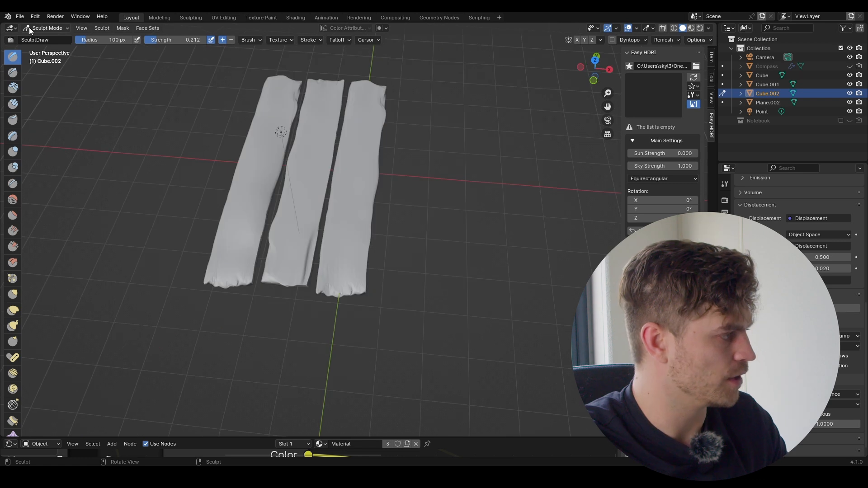
click(39, 28)
click(49, 35)
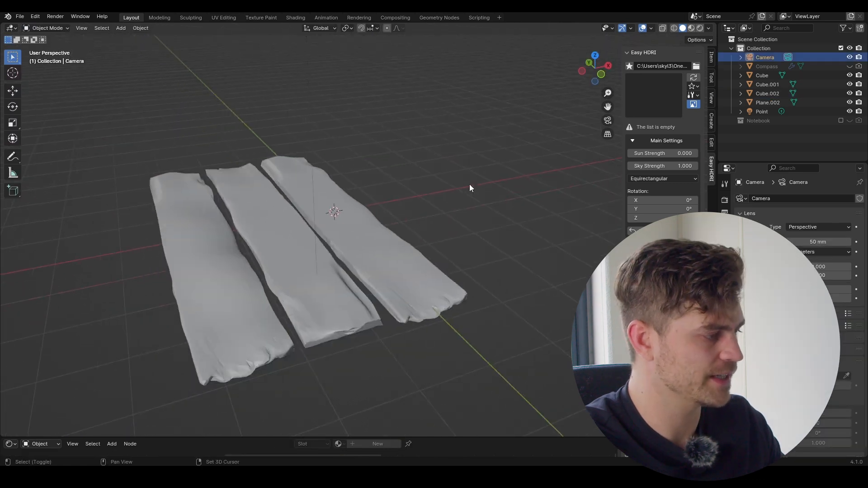
Step: Align the camera to the view, then move it, pitch it on X and raise it to frame the planks
middle_drag(470, 185, 464, 212)
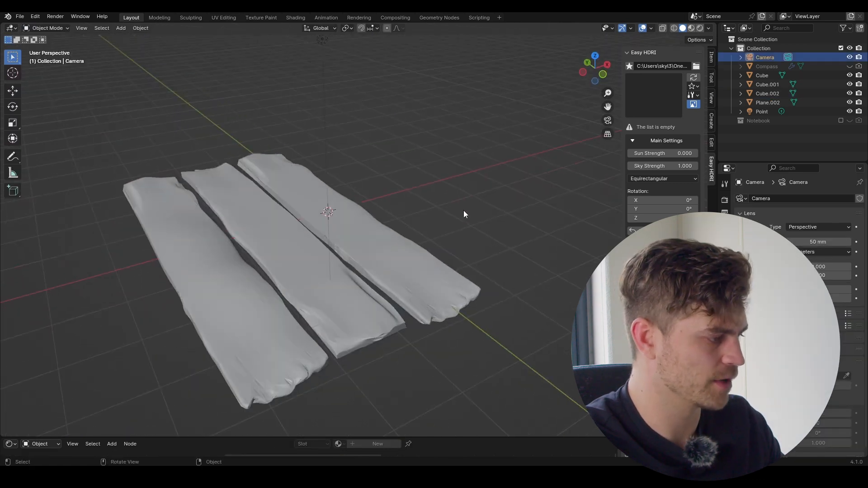
key(ctrl+alt+KP_0)
key(g)
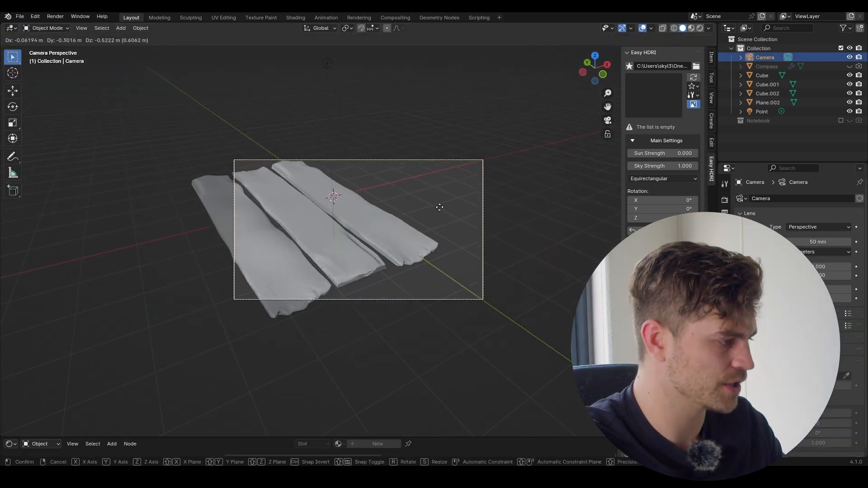
click(424, 208)
key(r)
key(x)
key(x)
click(457, 194)
key(g)
key(z)
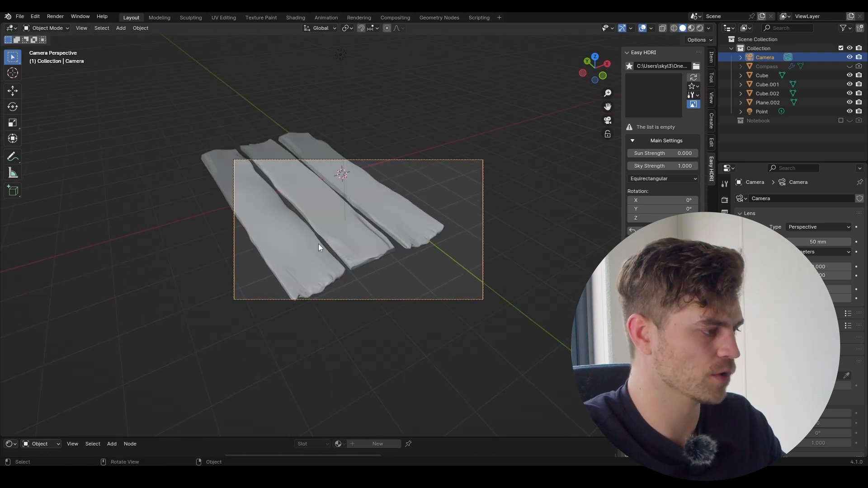
middle_drag(319, 243, 474, 250)
Step: Add a plane and scale it along X and Y into a long strip
key(shift+a)
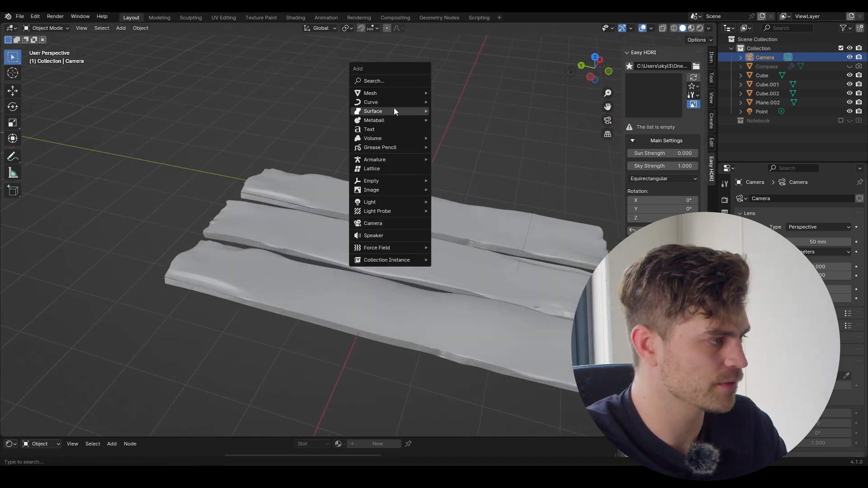
mouse_move(394, 94)
click(465, 93)
key(s)
key(x)
click(477, 199)
middle_drag(477, 199, 397, 188)
key(s)
key(y)
click(449, 231)
Step: Subdivide the plane's mesh with 100 cuts in Edit Mode
key(Tab)
right_click(397, 189)
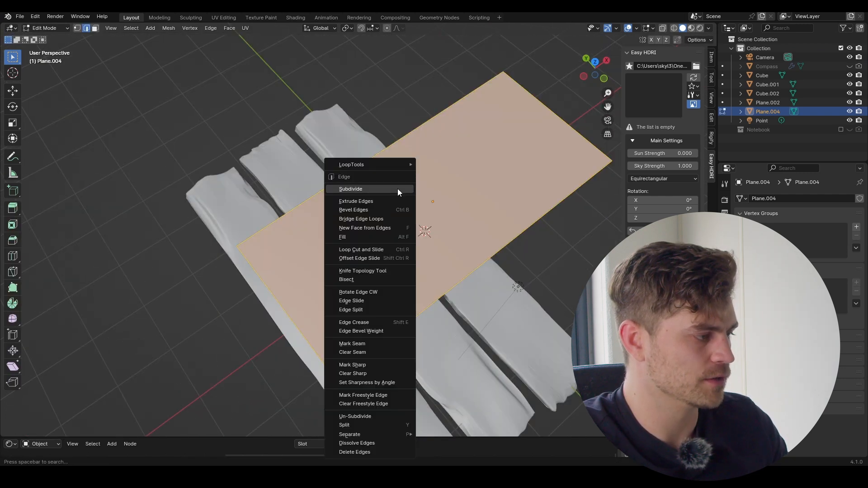
click(398, 189)
click(127, 365)
text(1000)
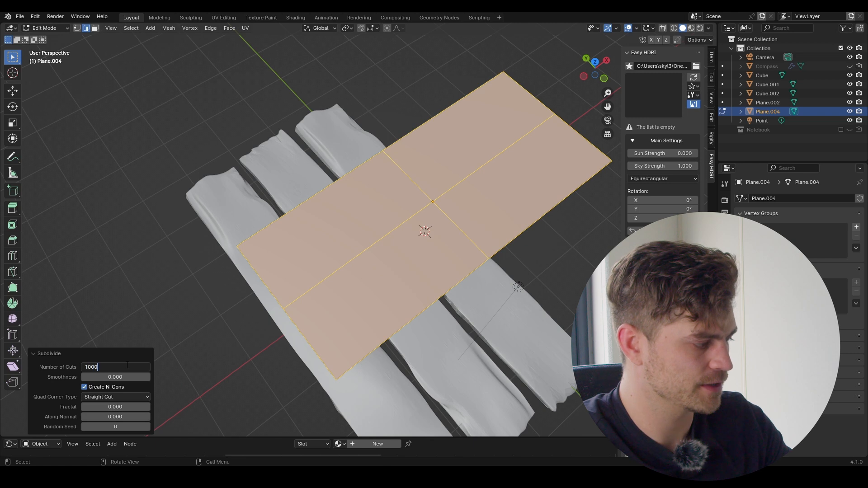
key(Return)
Step: Rotate the strip upright on X, raise it above the planks, and tilt it slightly
key(Tab)
middle_drag(405, 217, 473, 215)
key(r)
key(x)
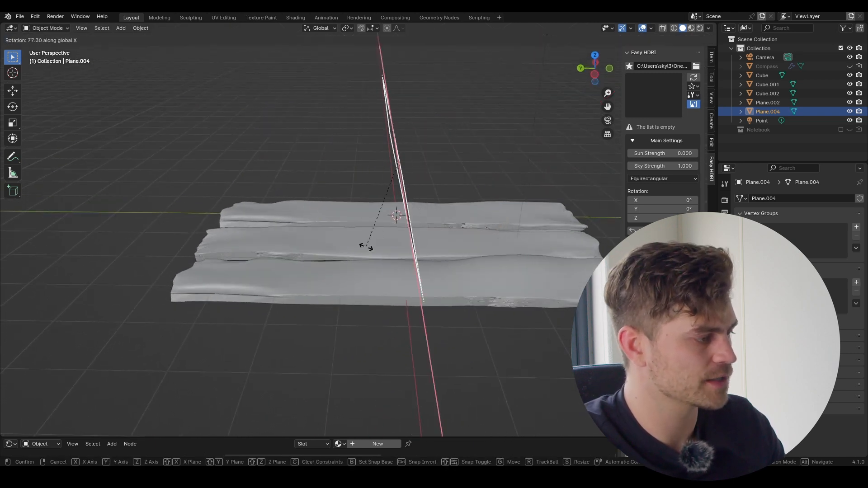
click(389, 258)
key(g)
click(363, 44)
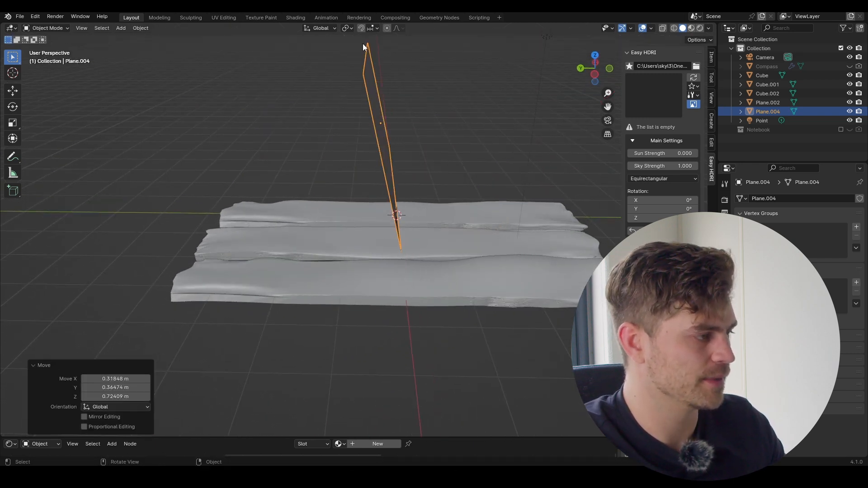
key(r)
key(x)
click(443, 189)
mouse_move(444, 187)
middle_down()
mouse_move(441, 199)
mouse_move(447, 187)
middle_up()
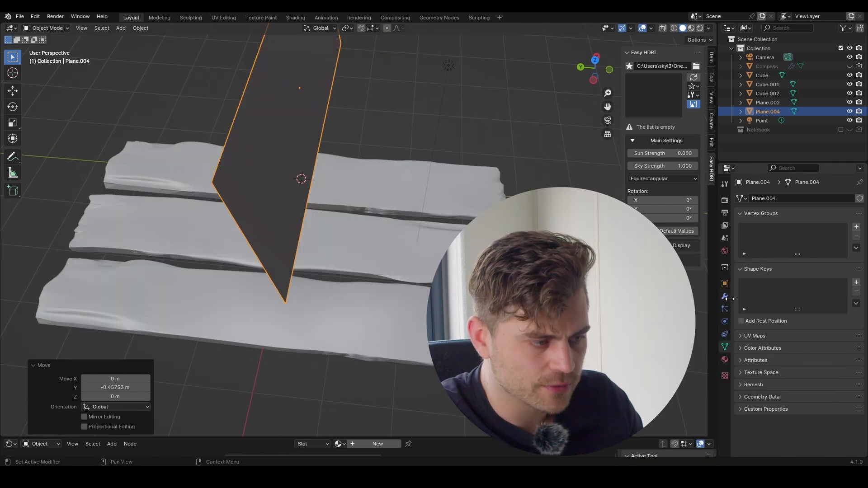
Step: Add Cloth physics to the strip with collision quality 5 and Self Collisions enabled
click(725, 297)
click(725, 322)
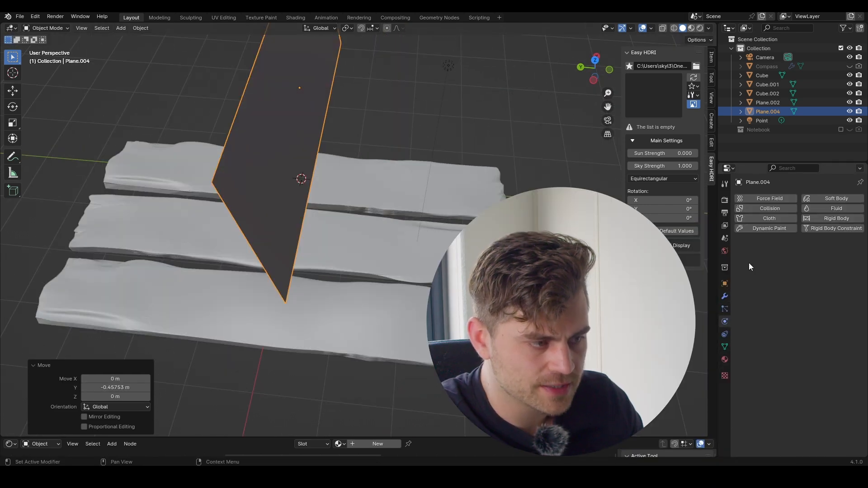
click(769, 219)
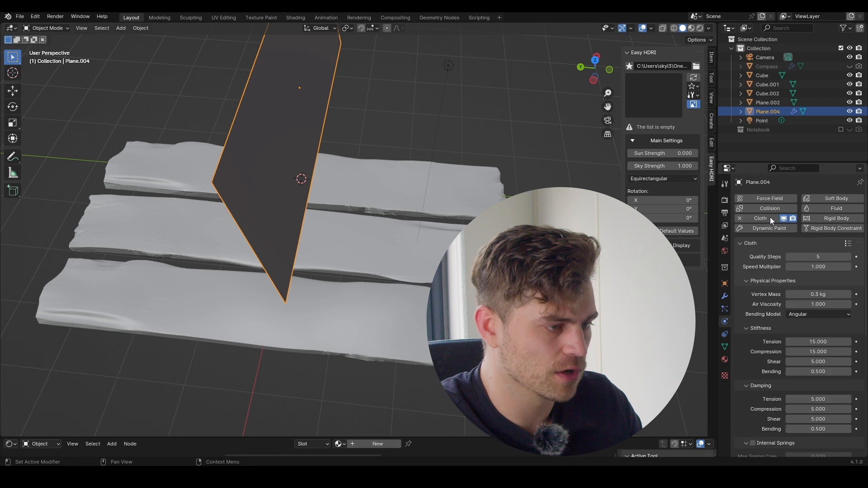
scroll(792, 281, down, 10)
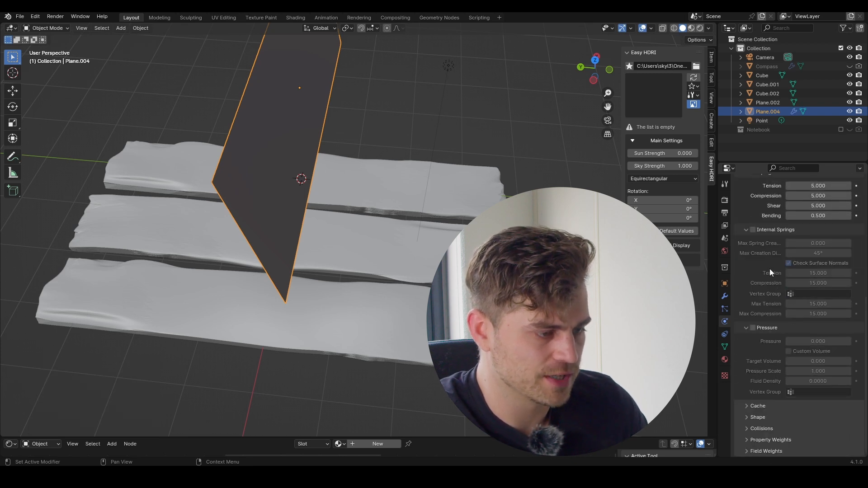
click(750, 428)
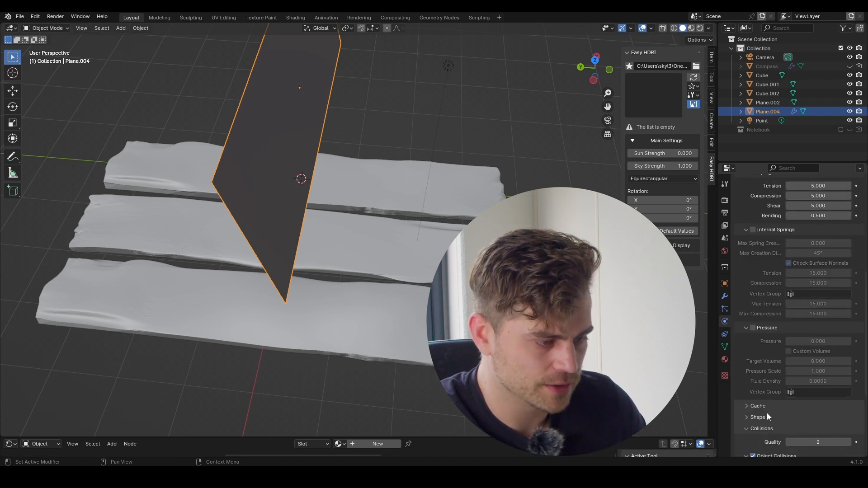
scroll(764, 407, down, 6)
double_click(813, 315)
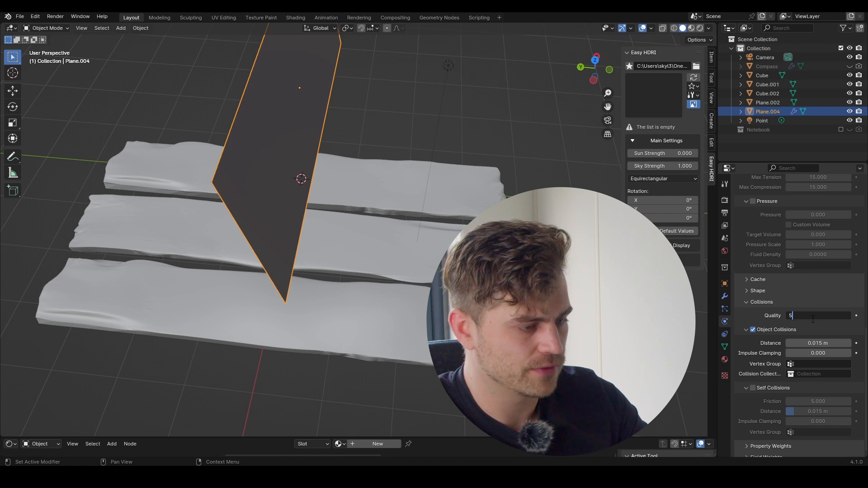
text(5)
key(Return)
click(754, 388)
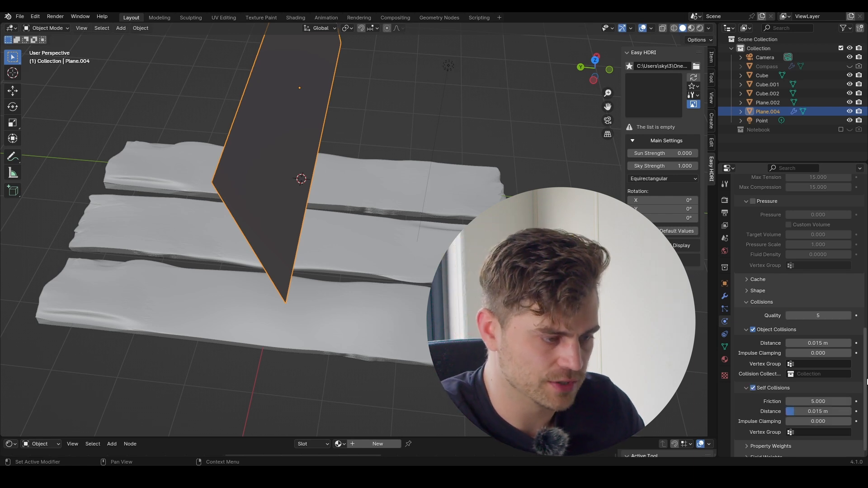
Step: Play the simulation to watch the cloth fall, enlarging the bottom editor area
key(space)
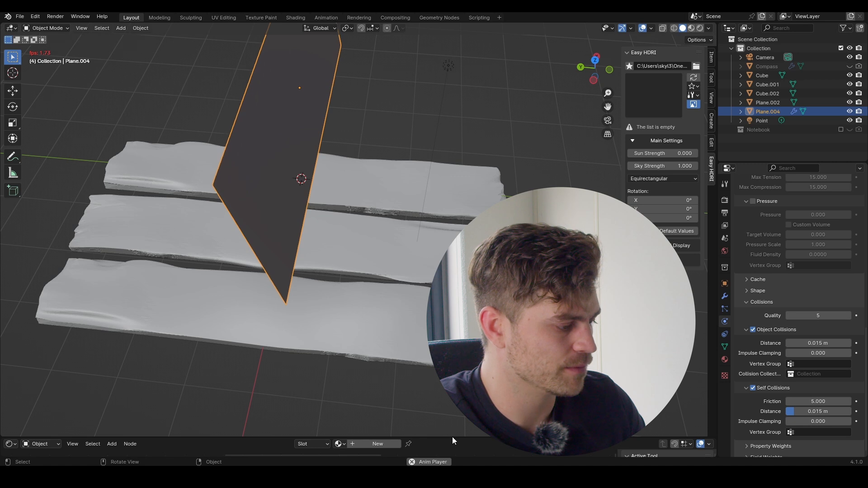
drag(451, 437, 448, 389)
key(space)
click(17, 395)
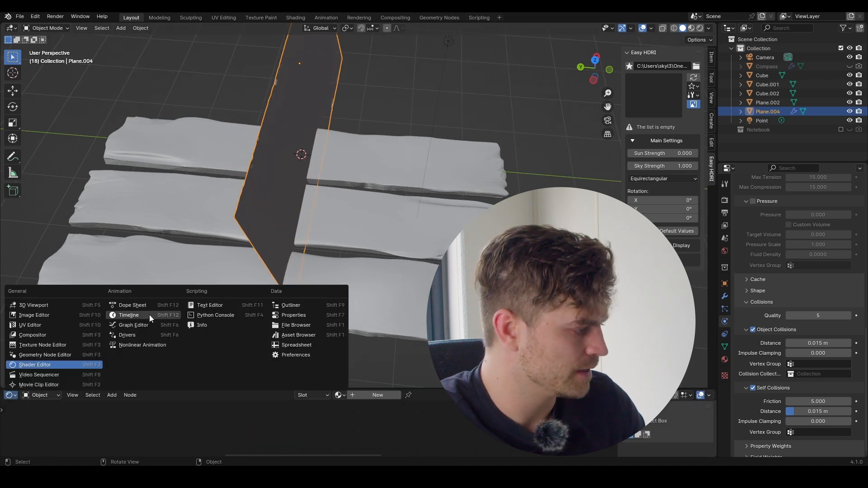
Step: Switch the bottom area to a Timeline, rewind to frame 1, and add Collision physics to the planks
click(129, 315)
click(342, 396)
click(401, 146)
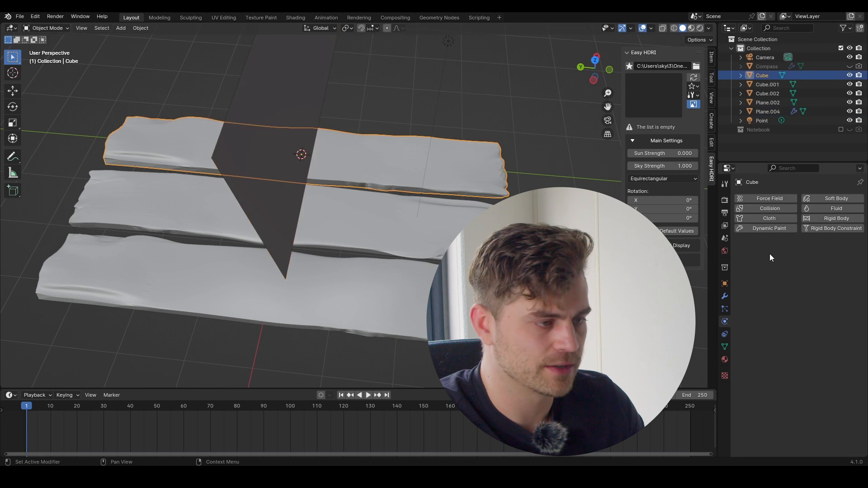
click(773, 207)
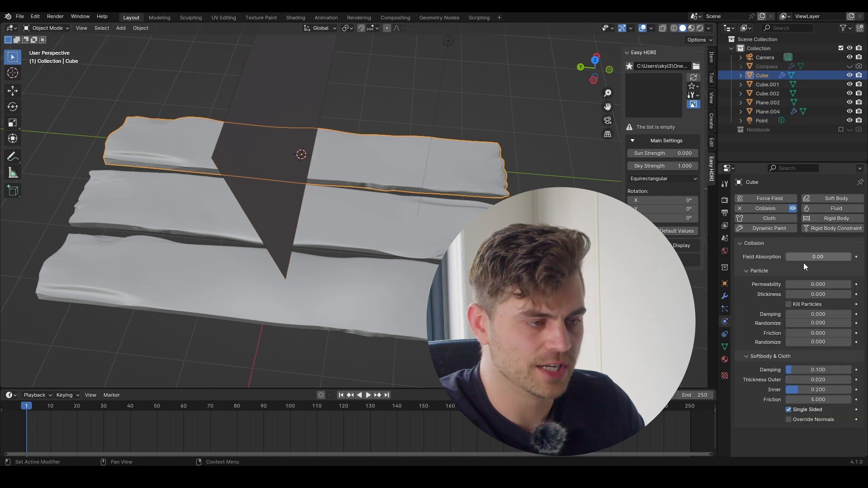
click(431, 218)
click(778, 211)
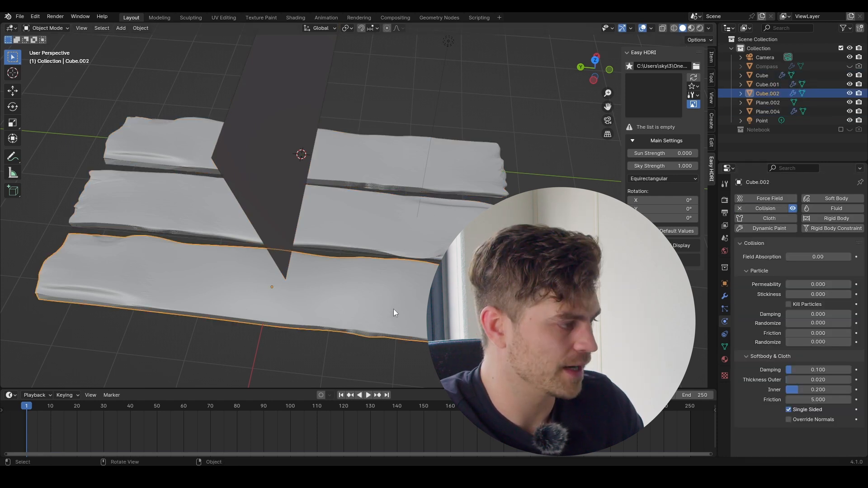
Step: Replay the simulation until the cloth drapes, then view it through the scene camera
key(space)
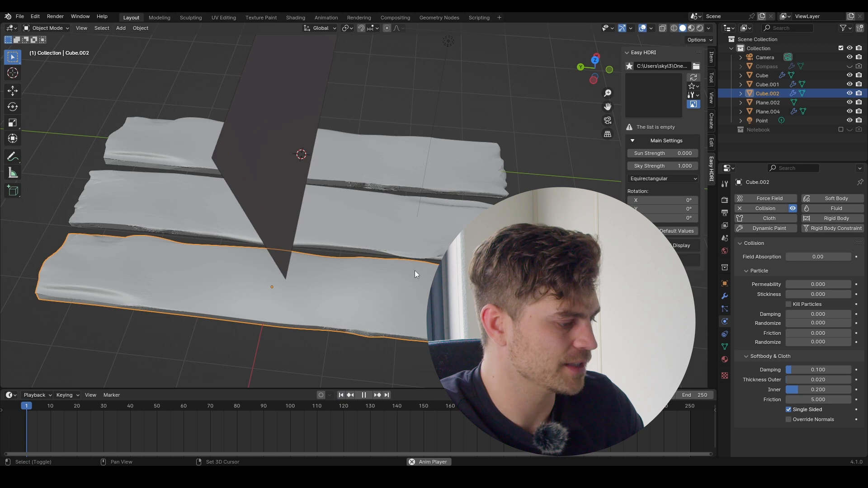
key(KP_0)
key(space)
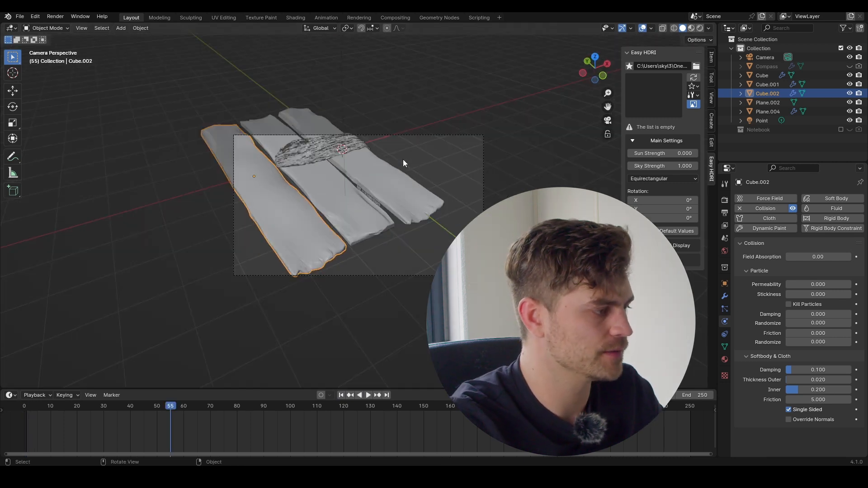
Step: Apply the Cloth modifier to freeze the draped shape and shade the cloth smooth
scroll(410, 160, up, 4)
shift+middle_drag(393, 137, 404, 218)
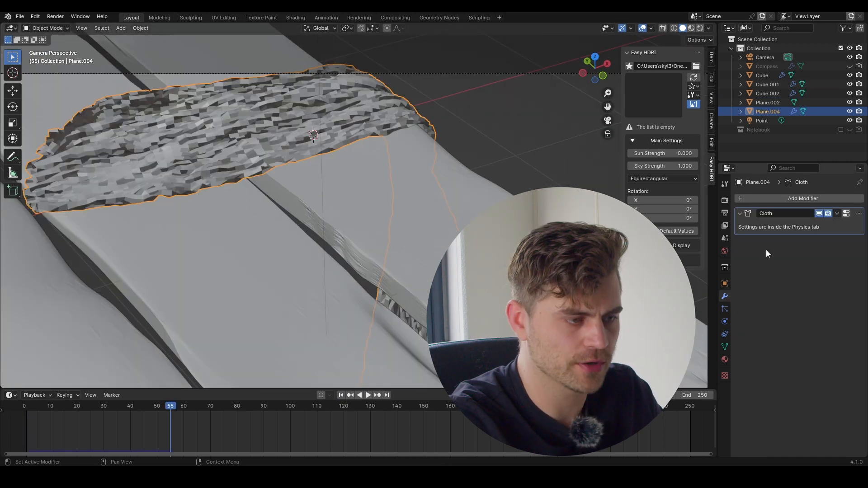
key(ctrl+a)
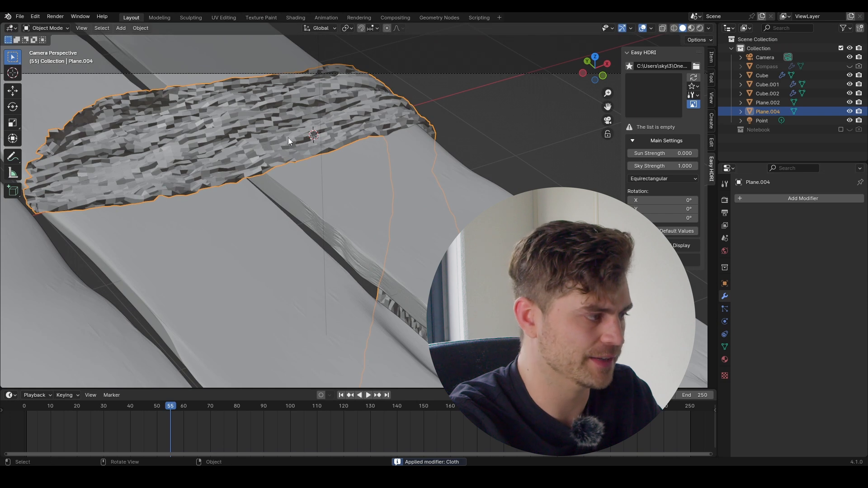
scroll(308, 188, down, 2)
key(ctrl+shift+space)
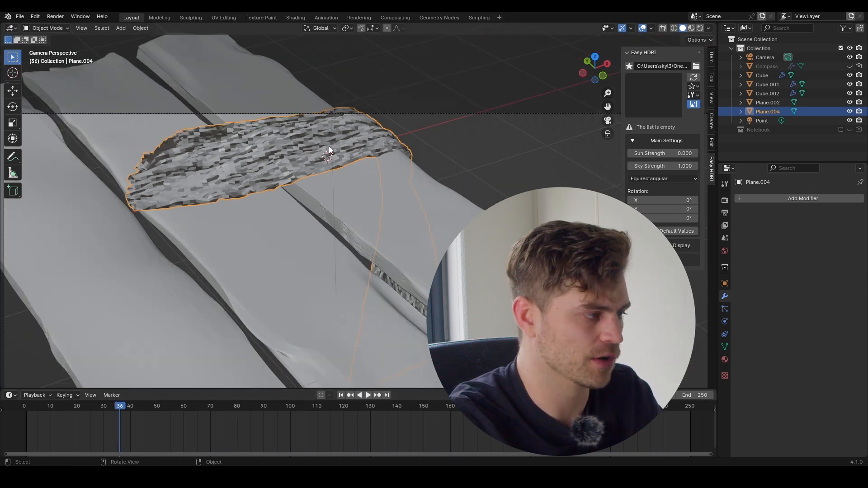
right_click(292, 165)
click(291, 163)
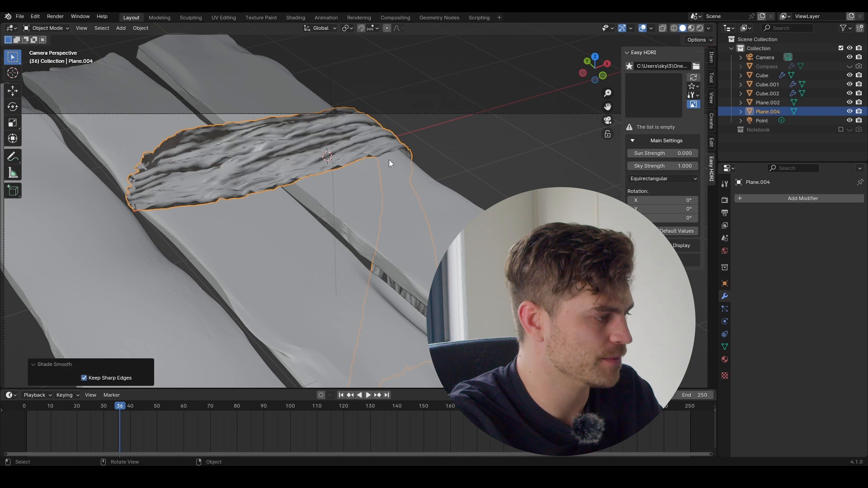
Step: Add a Smooth by Angle modifier with a raised angle and level-2 subdivision to the cloth
scroll(239, 136, up, 4)
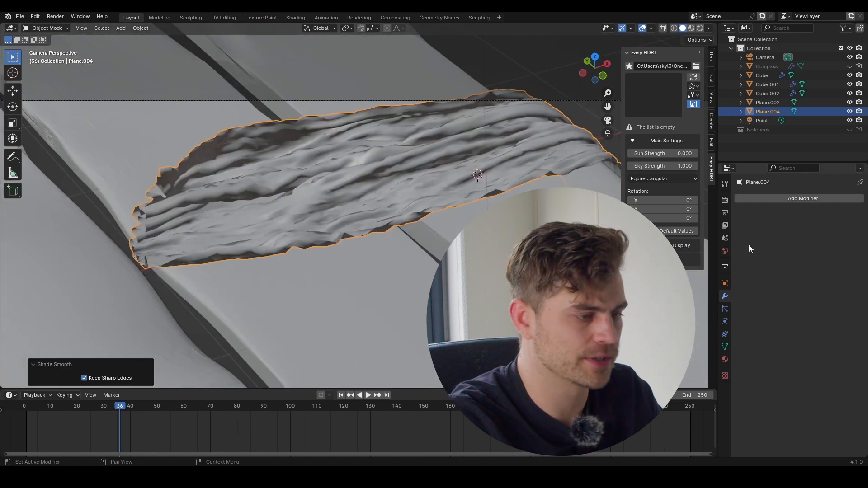
click(816, 198)
mouse_move(802, 264)
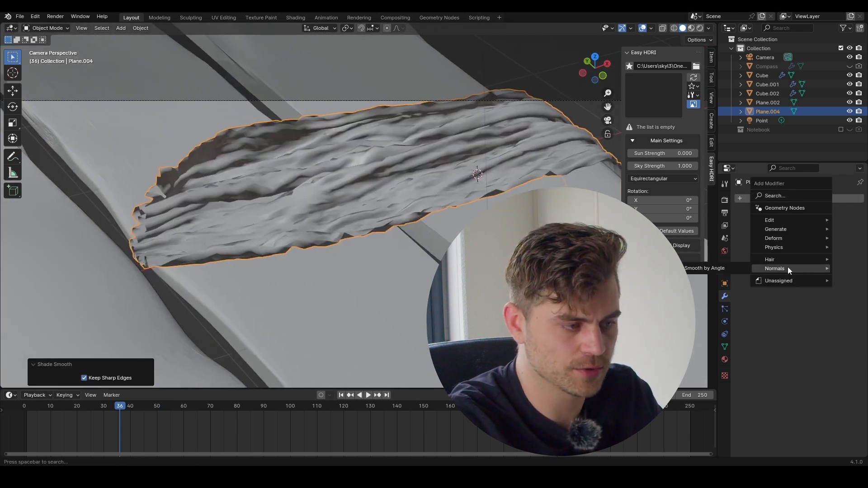
click(719, 267)
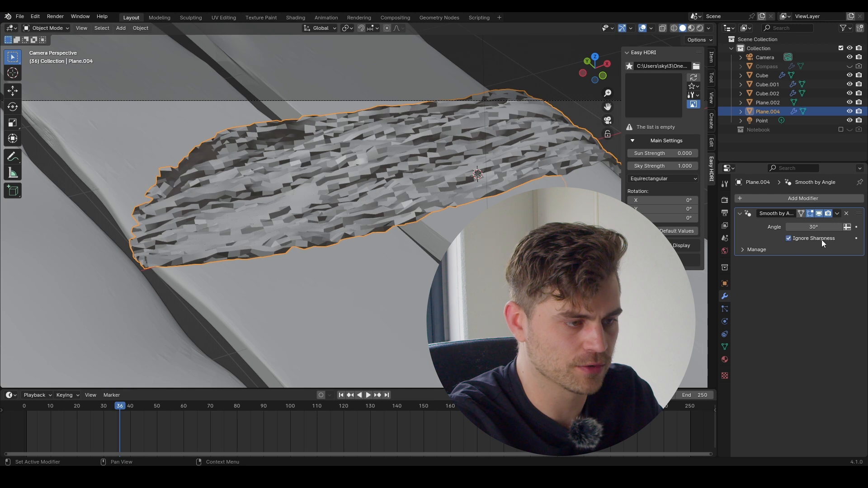
right_click(316, 200)
click(316, 199)
drag(813, 227, 862, 227)
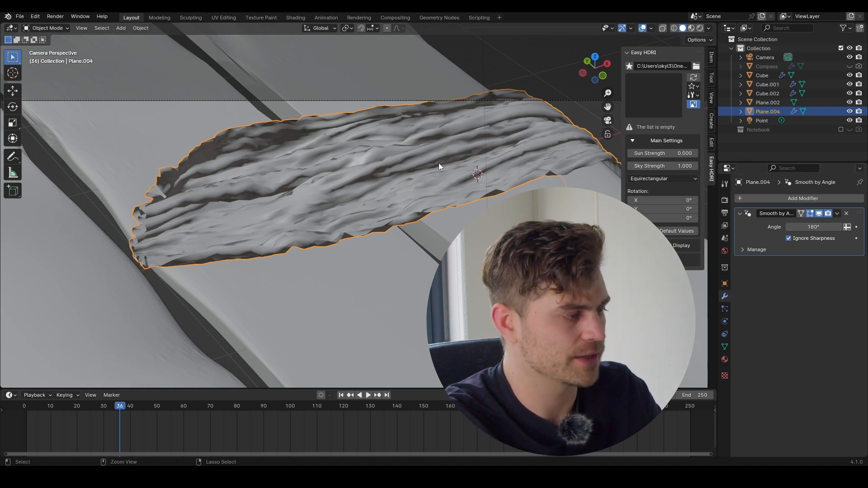
key(ctrl+2)
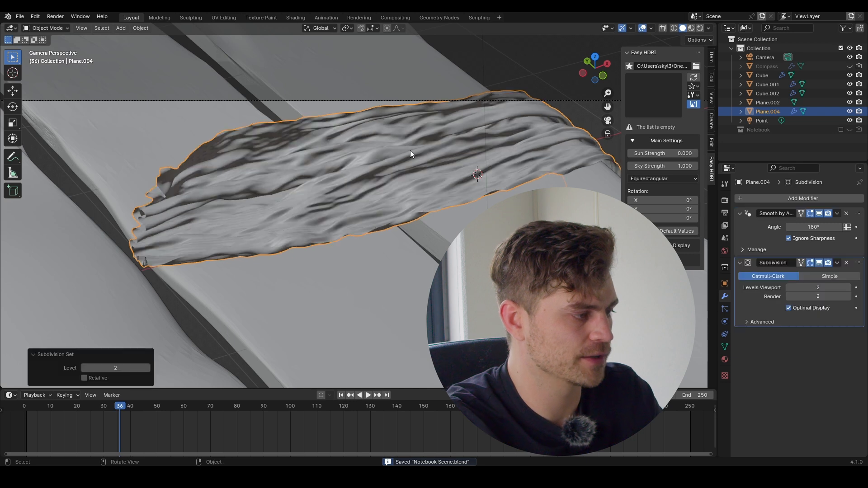
Step: Hide the draped cloth and enable the Notebook collection for viewport and rendering
key(t)
scroll(415, 163, down, 5)
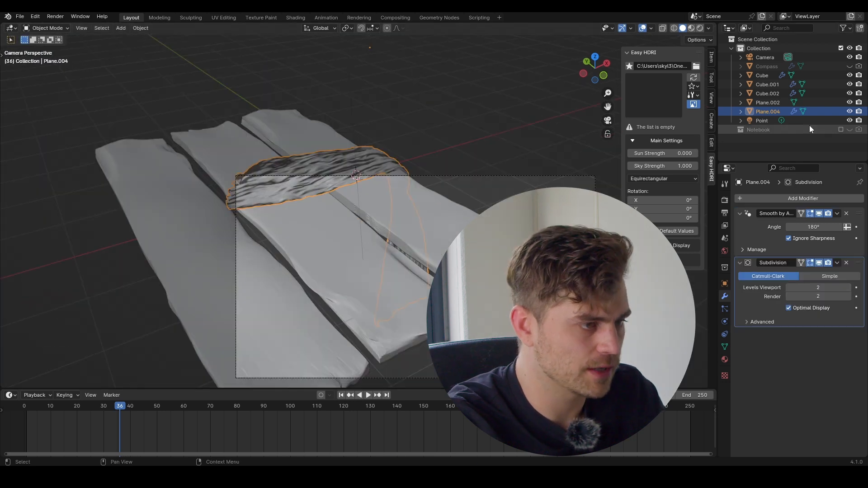
click(841, 129)
click(850, 111)
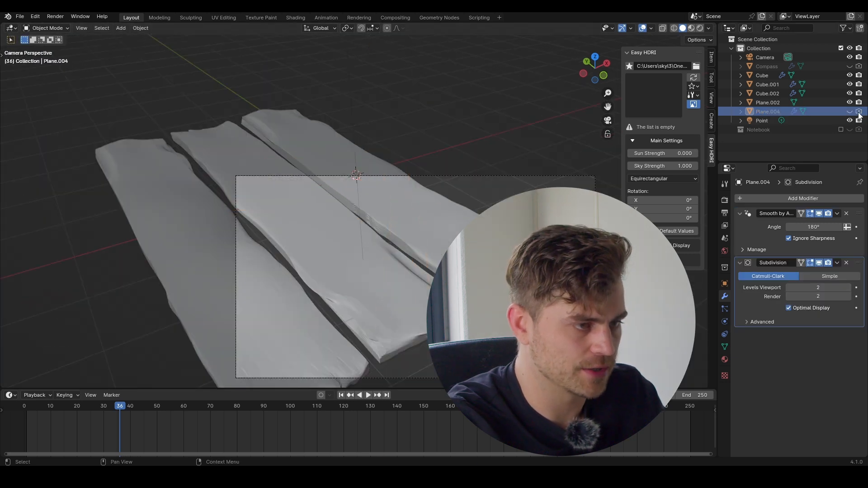
click(850, 130)
click(859, 130)
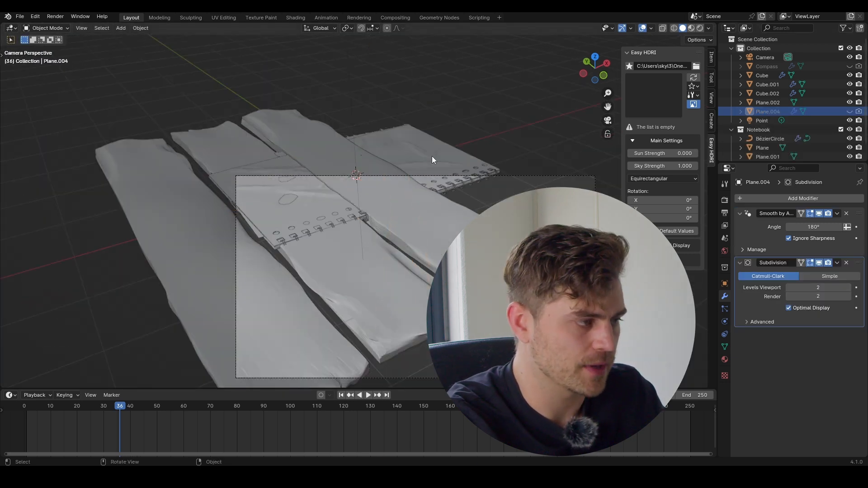
Step: Select the notebook page and inspect it, cancelling an attempted move
click(451, 161)
middle_drag(463, 190, 406, 319)
key(g)
right_click(419, 194)
key(ctrl+z)
Step: Convert the notebook page and spiral rings to mesh and join them into one object
key(g)
right_click(369, 242)
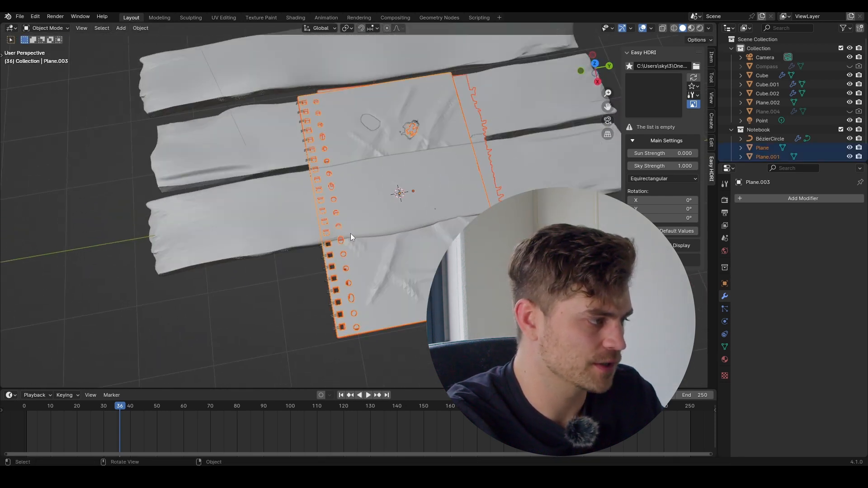
scroll(305, 158, up, 3)
shift+click(269, 123)
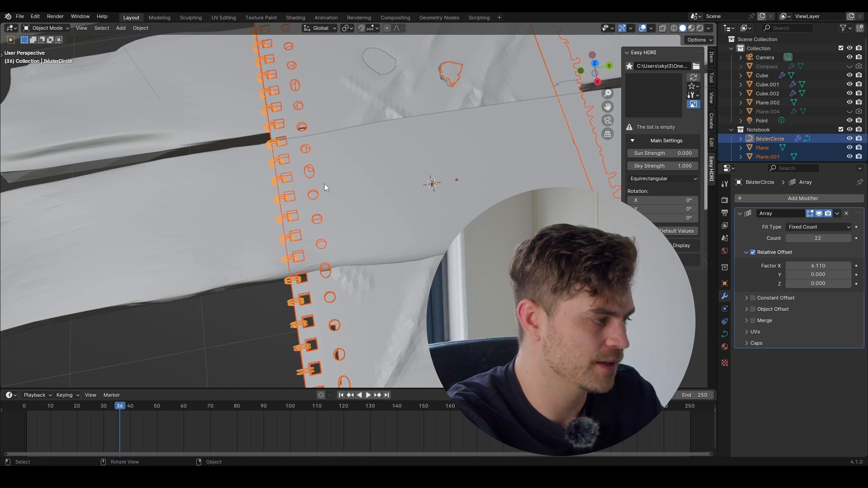
scroll(387, 137, down, 4)
shift+click(396, 122)
right_click(396, 125)
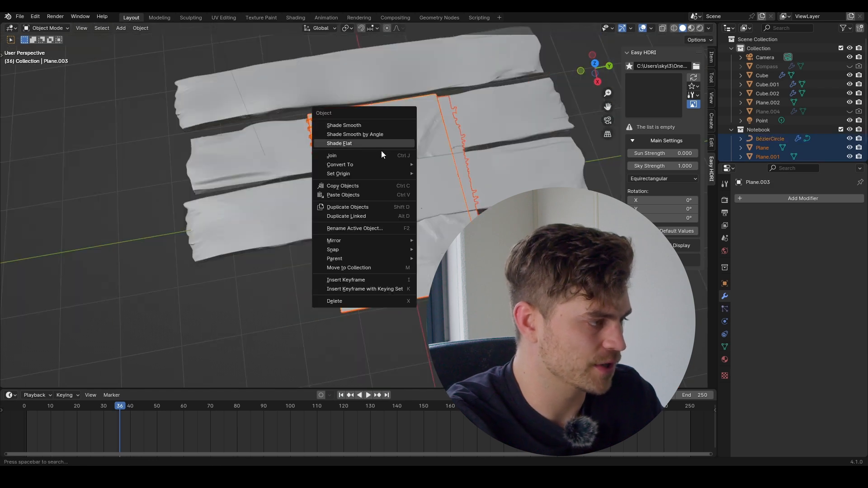
mouse_move(376, 165)
click(437, 174)
scroll(316, 136, up, 5)
key(ctrl+j)
scroll(418, 111, down, 5)
Step: Shrink the notebook to 0.235 scale and set it down on the planks within the camera view
key(g)
right_click(435, 158)
key(s)
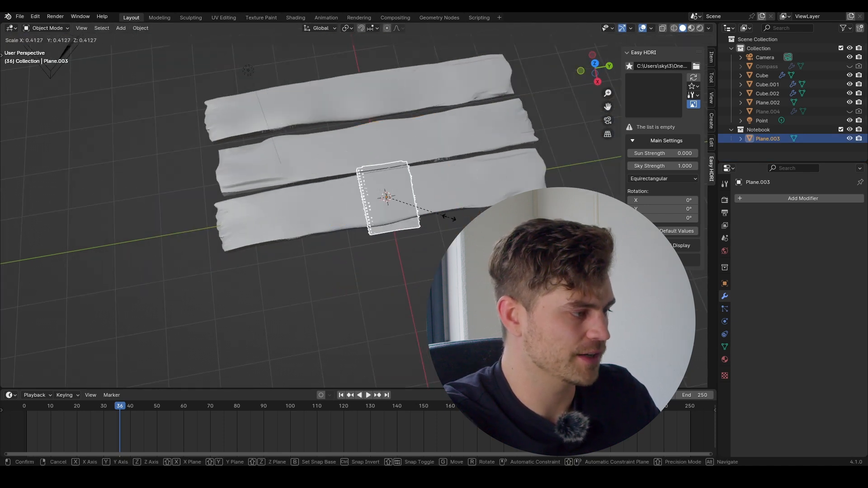
click(423, 205)
key(g)
key(z)
click(421, 174)
key(KP_0)
key(g)
key(y)
click(473, 257)
key(g)
click(448, 220)
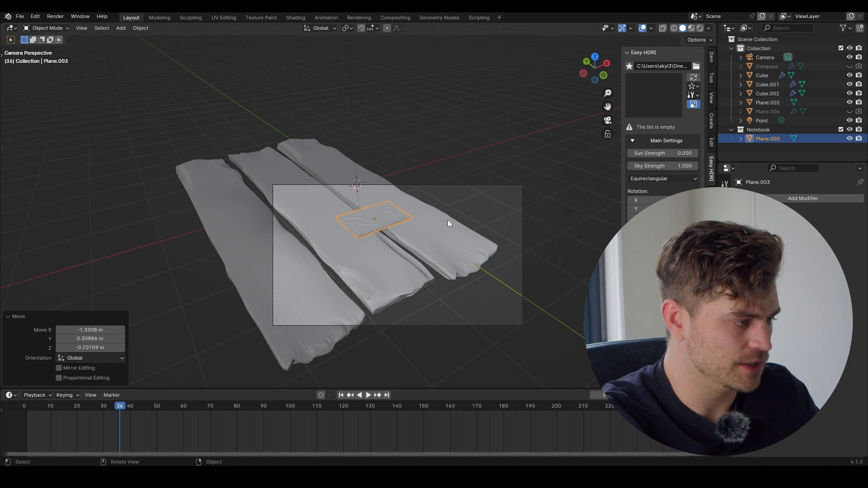
Step: Turn the notebook -107° around the Z axis
scroll(448, 222, up, 3)
key(r)
key(z)
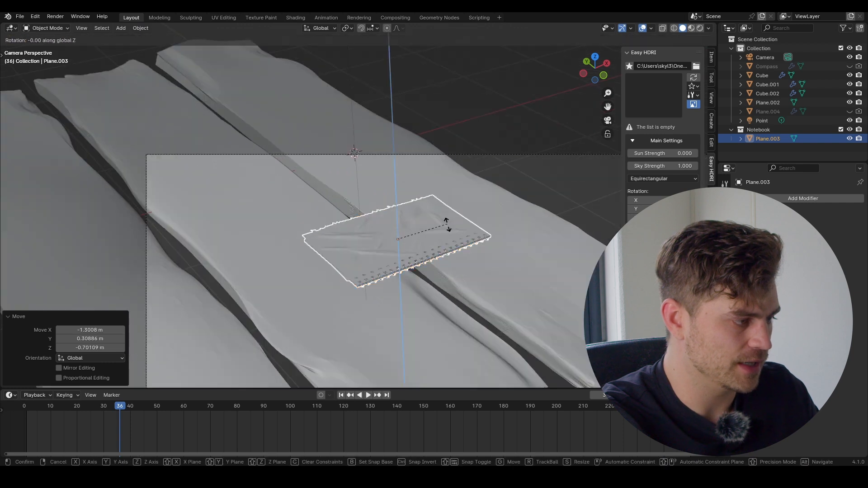
click(398, 352)
scroll(466, 255, down, 3)
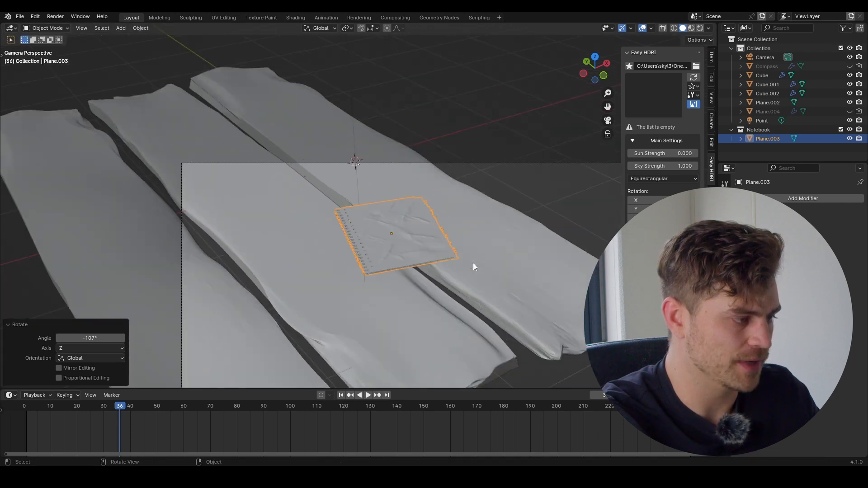
Step: Reselect the notebook and show its location, rotation and scale in the side panel
shift+middle_drag(403, 223, 430, 176)
scroll(334, 206, up, 3)
scroll(327, 183, down, 2)
click(512, 197)
click(363, 156)
key(n)
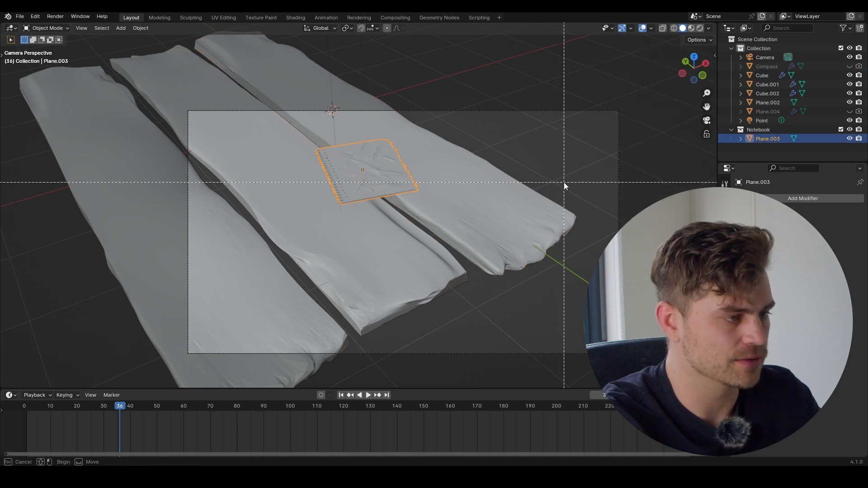
key(n)
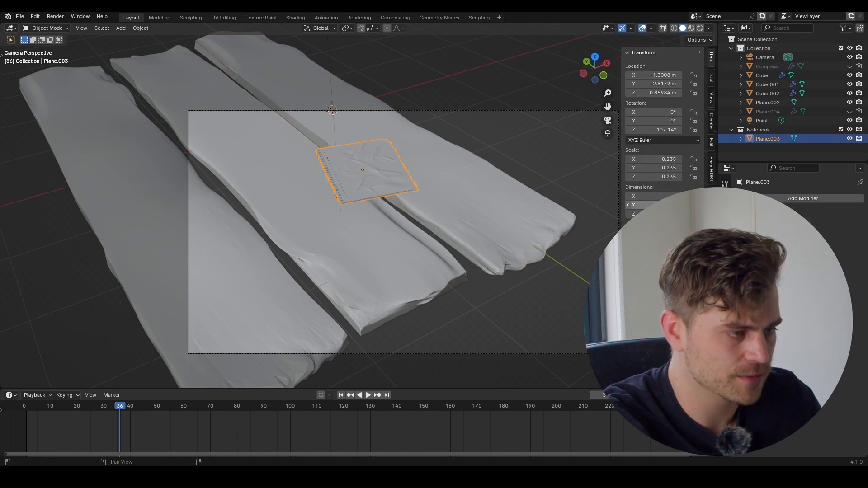
scroll(432, 215, down, 5)
Step: Select the three planks, notebook and unhidden draped cloth, and scale them together to 0.2
click(433, 213)
shift+click(353, 226)
shift+click(272, 253)
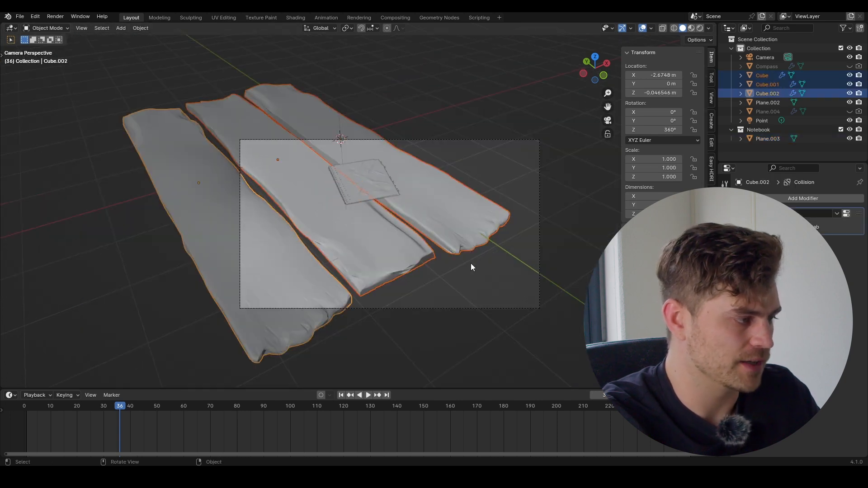
shift+click(379, 190)
key(s)
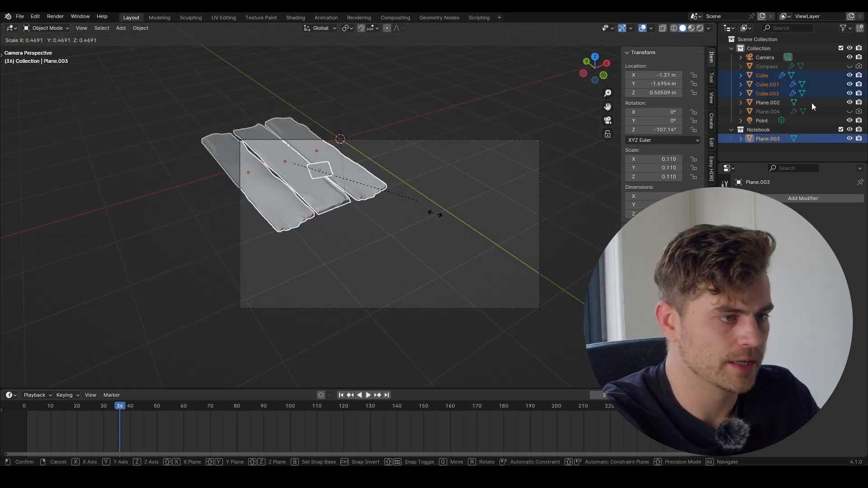
right_click(436, 213)
click(850, 112)
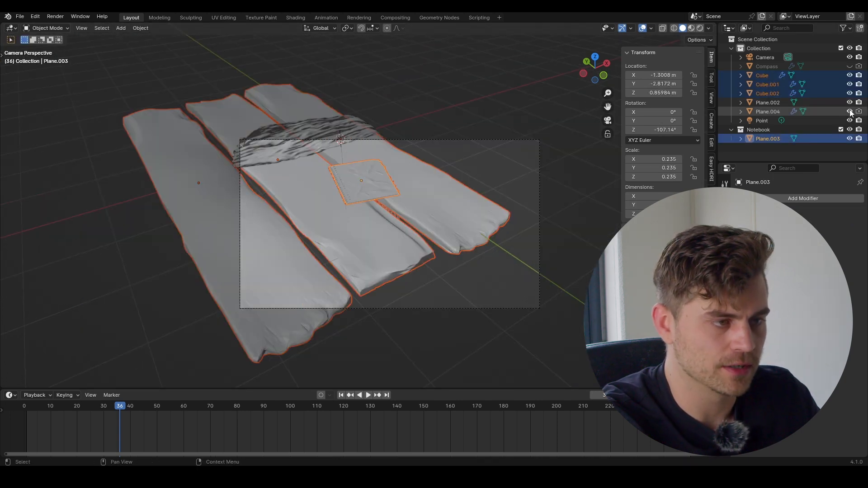
shift+click(288, 147)
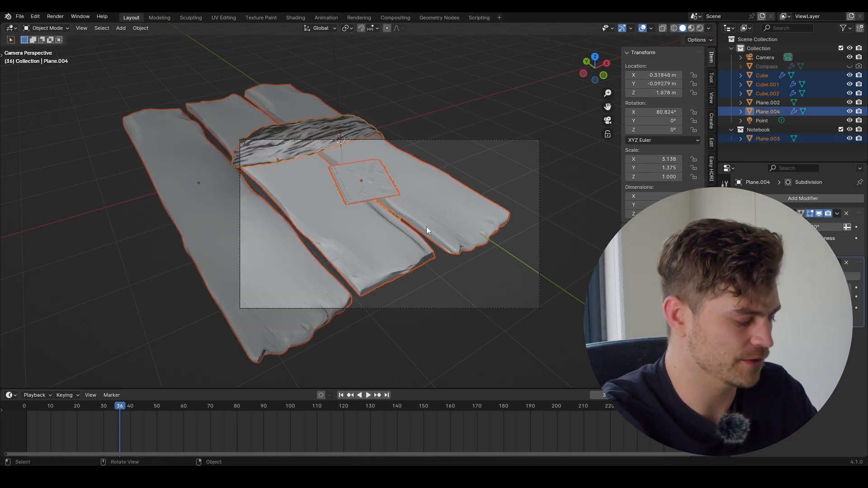
key(s)
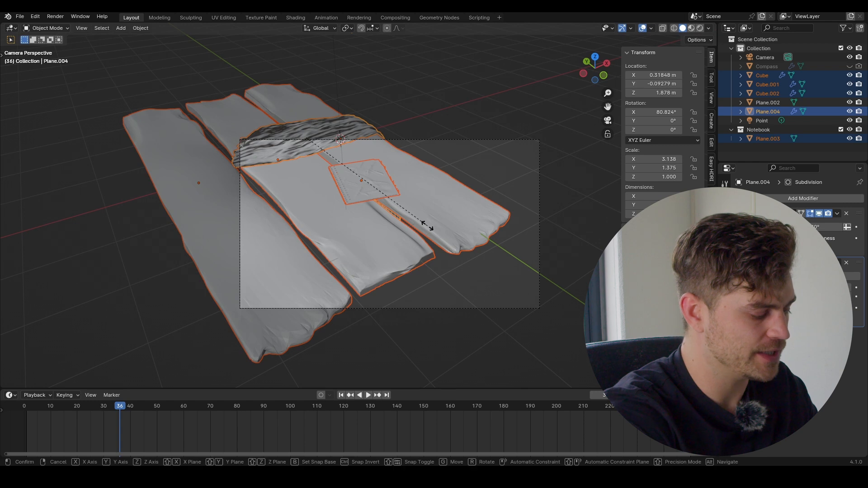
text(.2)
key(Return)
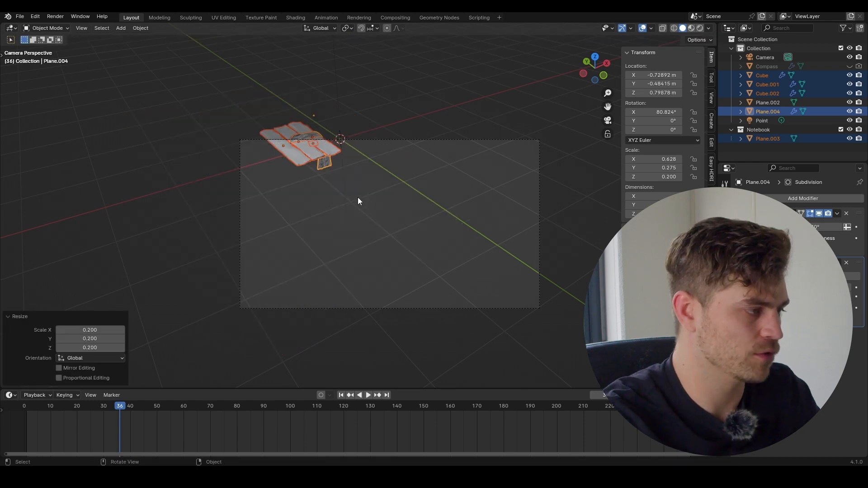
Step: Dolly and pan the camera closer until the planks fill its frame
click(400, 140)
key(g)
key(z)
key(z)
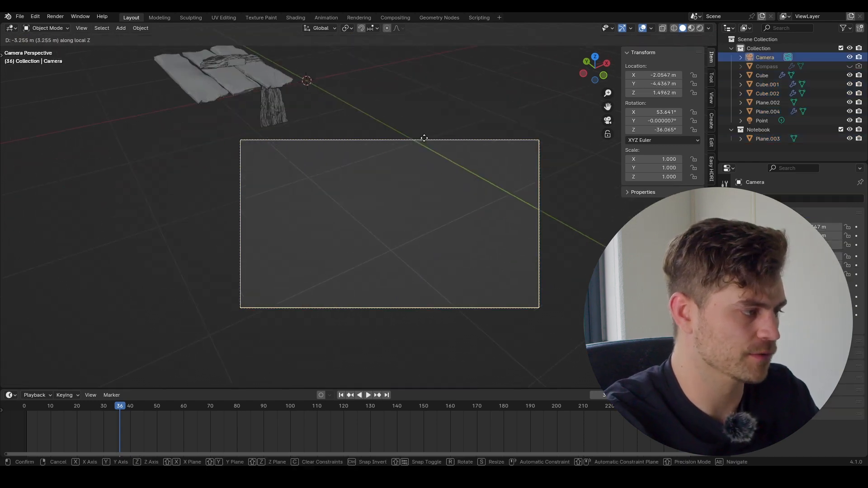
click(427, 136)
key(g)
click(354, 97)
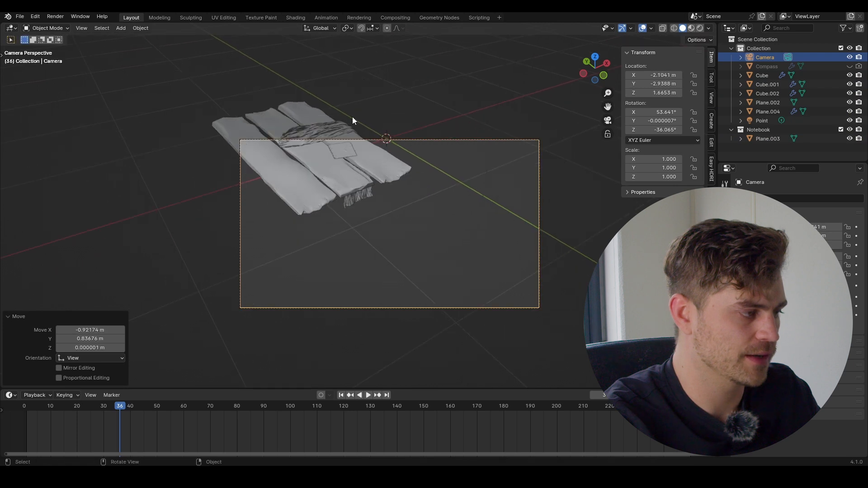
key(g)
key(z)
key(z)
click(347, 72)
key(g)
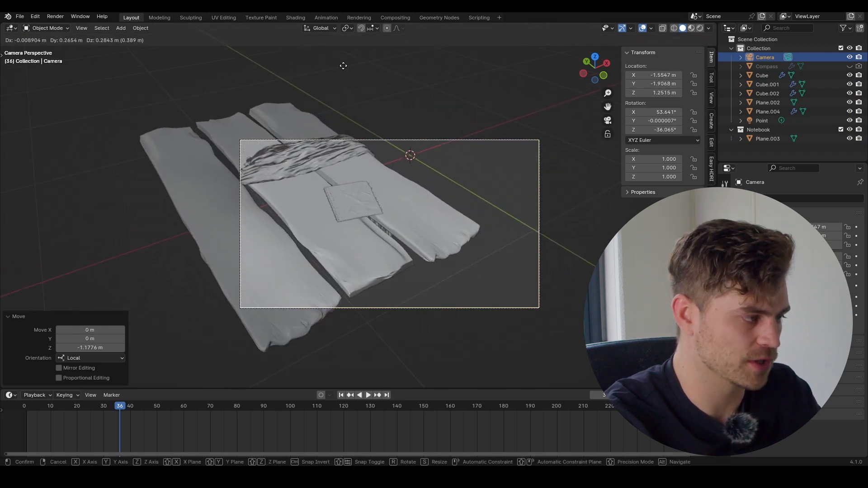
click(337, 94)
scroll(357, 186, up, 3)
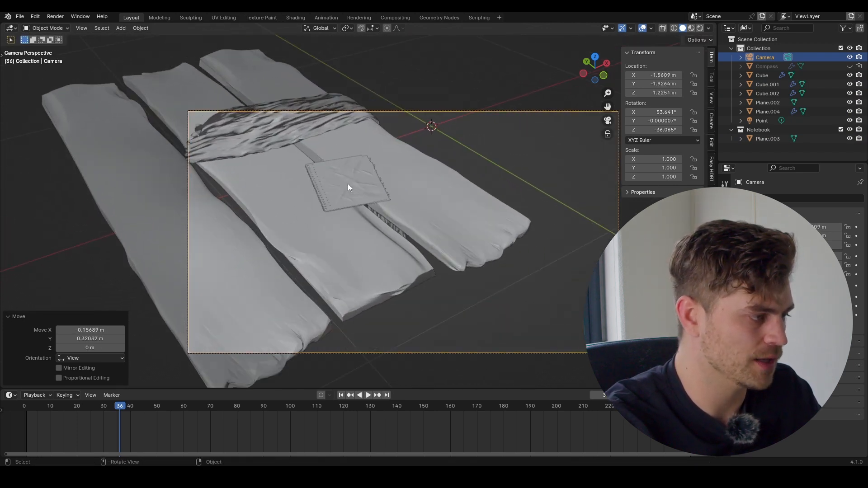
click(346, 185)
scroll(366, 181, down, 3)
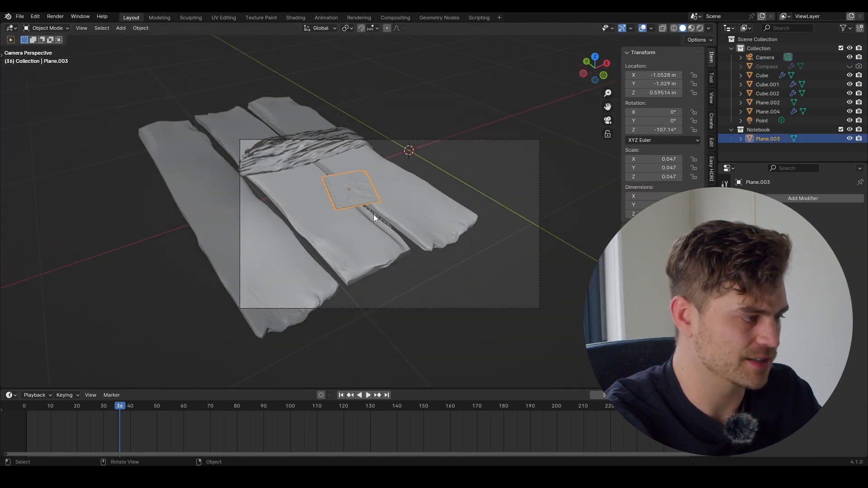
scroll(382, 196, up, 2)
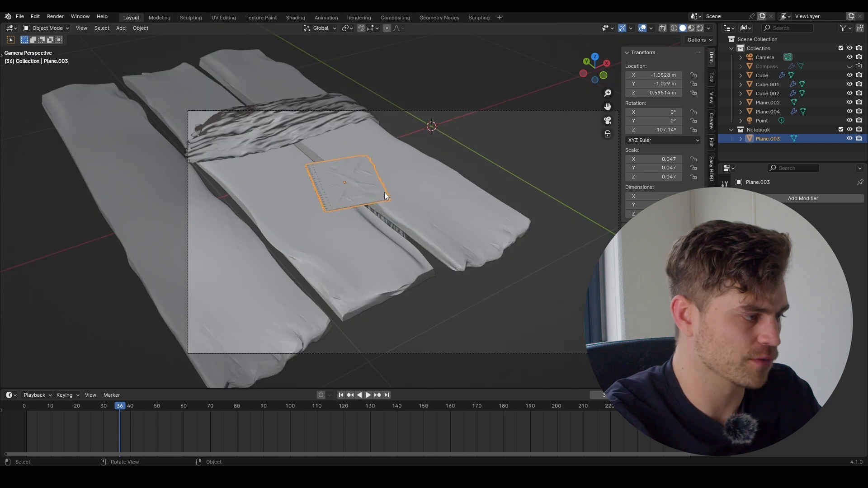
Step: Select the three planks and change the transform pivot point
click(424, 206)
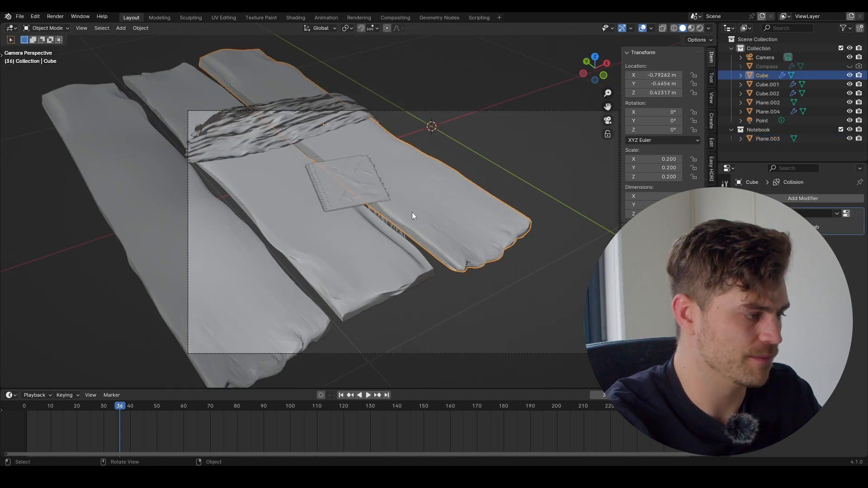
shift+click(361, 240)
shift+click(267, 278)
key(s)
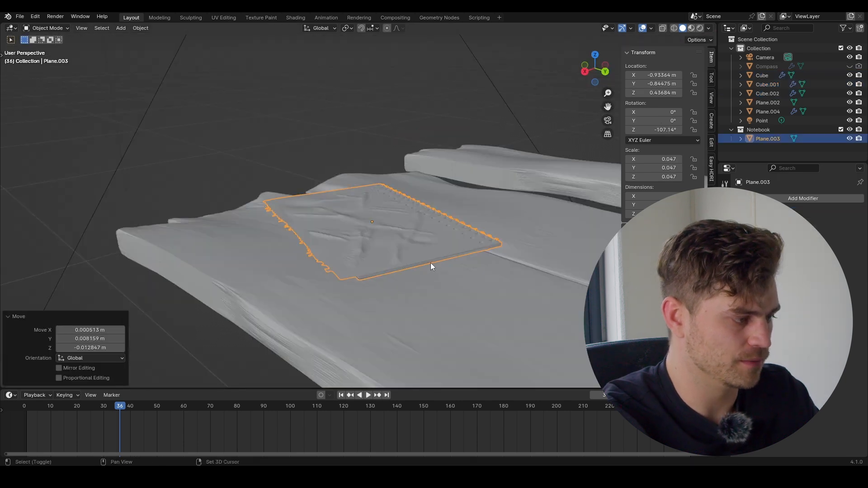
click(346, 28)
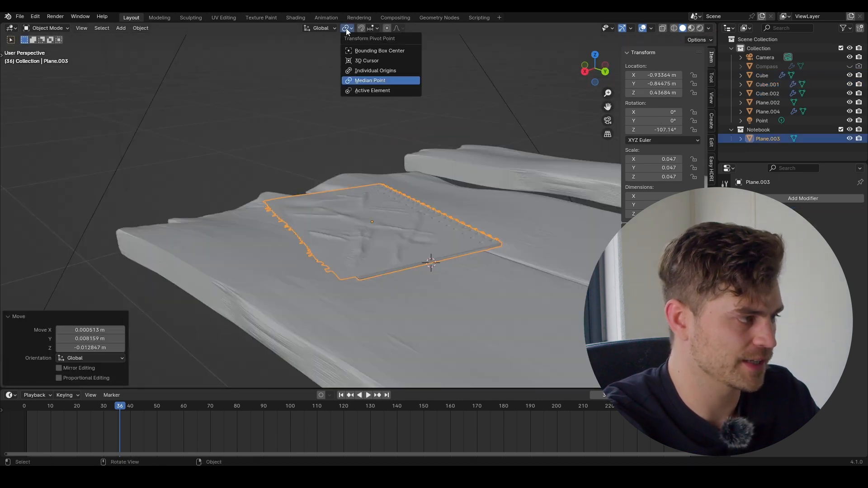
click(367, 59)
Step: Tilt the notebook about 1.68° on its local Y axis so it rests flush on the plank
middle_drag(368, 58, 491, 216)
middle_drag(490, 212, 506, 201)
key(r)
key(y)
key(y)
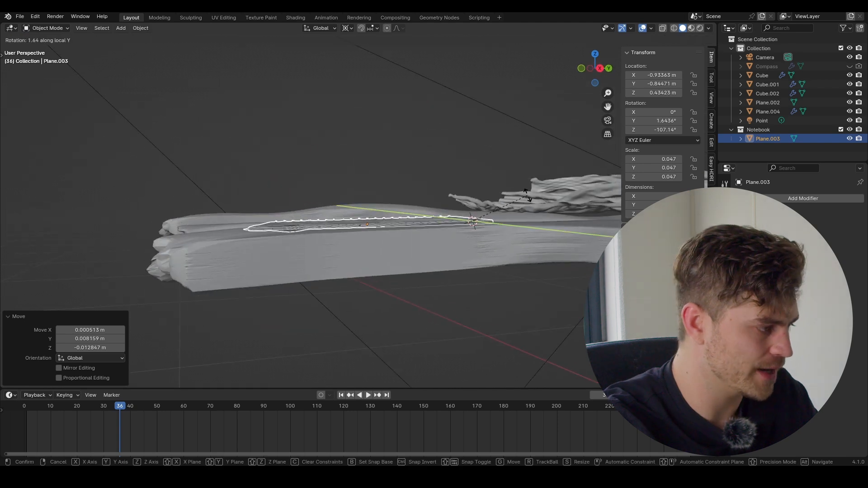
click(427, 180)
middle_drag(428, 180, 424, 289)
scroll(377, 305, up, 2)
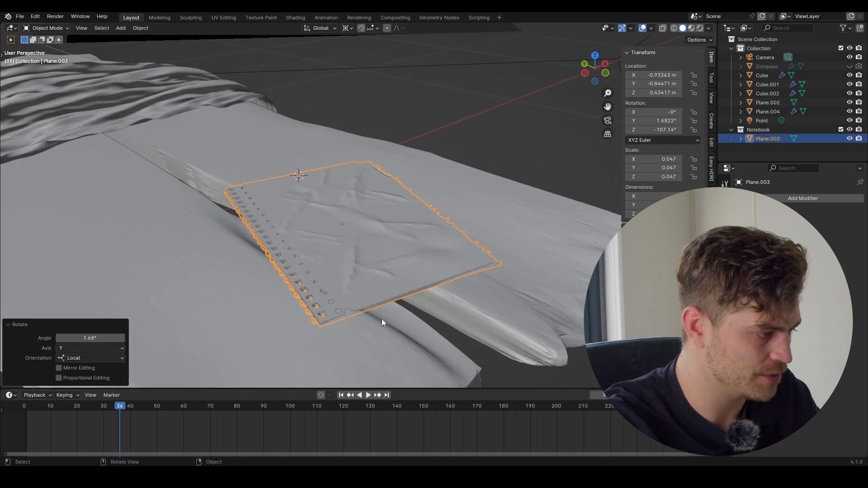
key(r)
key(y)
key(y)
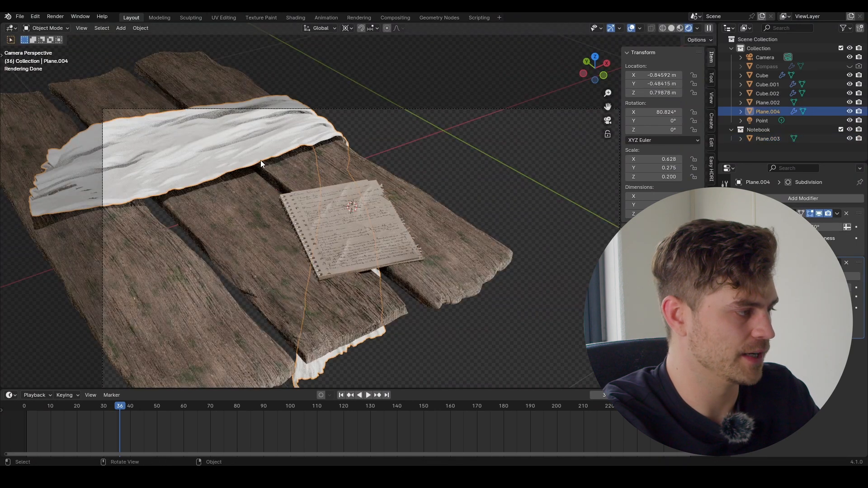
Step: Switch the timeline to the Shader Editor and load the fabric texture set onto the cloth's Principled BSDF
click(9, 395)
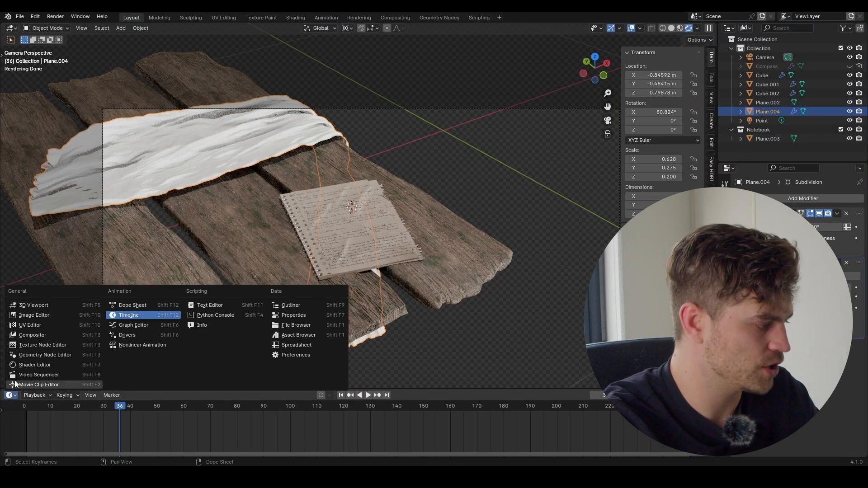
click(42, 365)
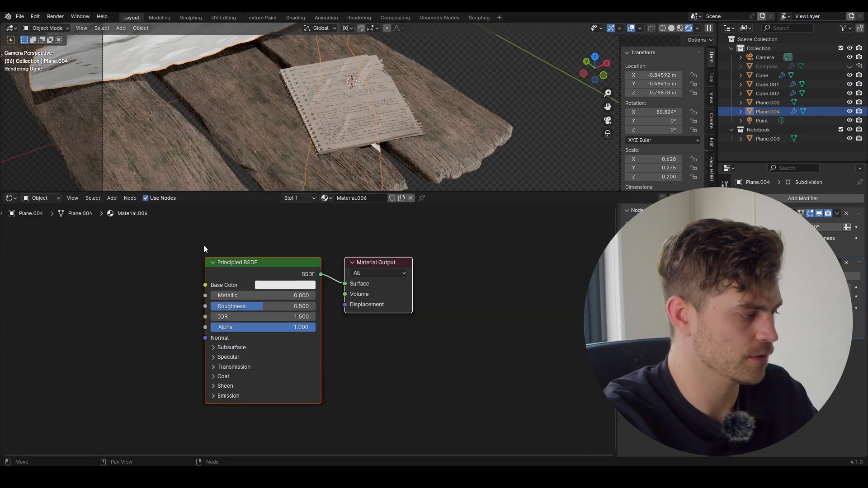
click(249, 267)
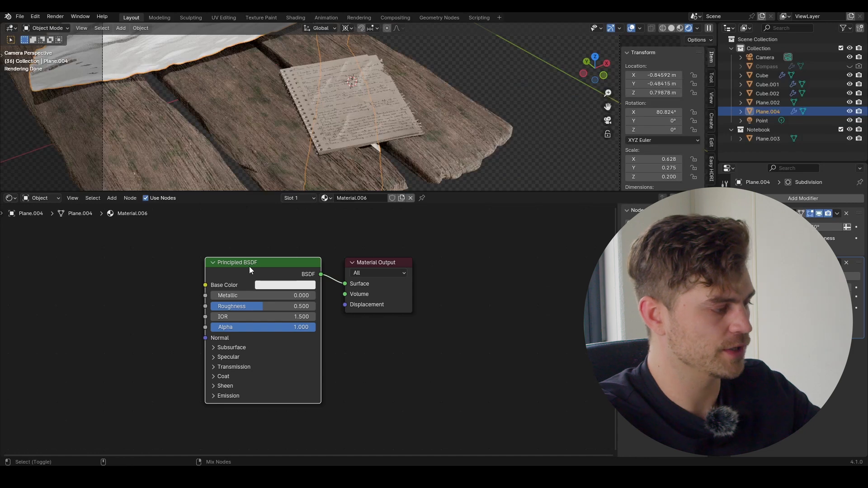
key(ctrl+shift+t)
click(453, 247)
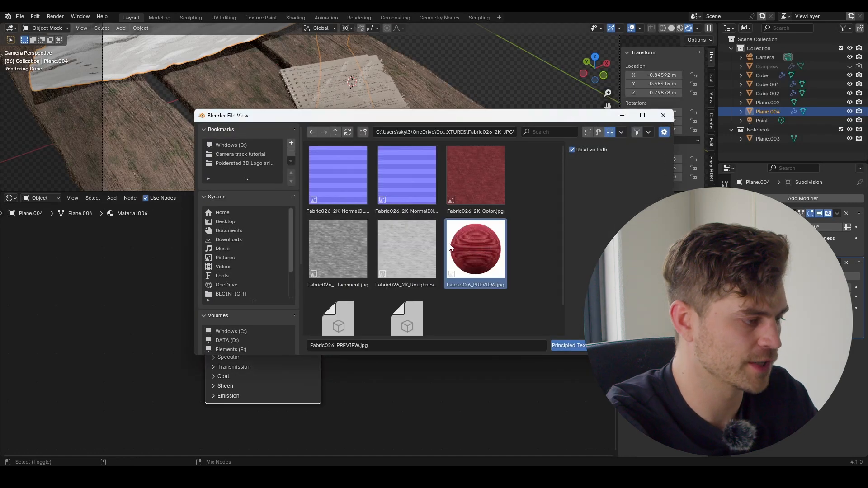
key(a)
click(579, 344)
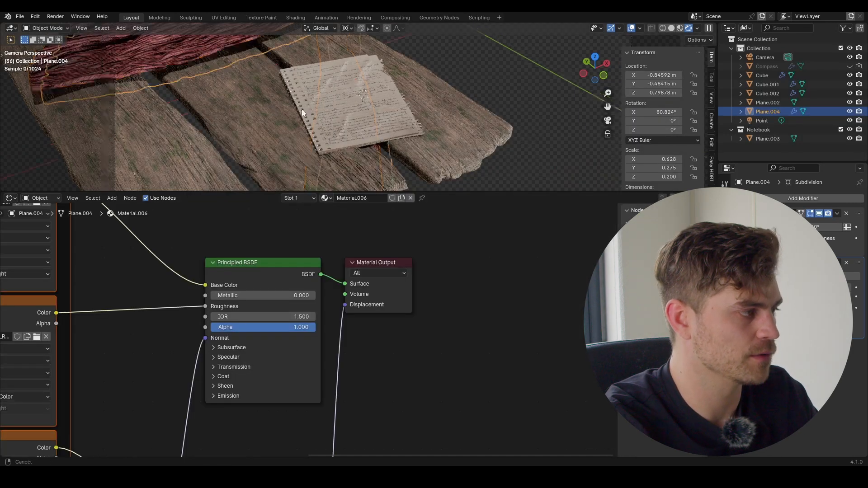
scroll(272, 63, down, 3)
shift+middle_drag(272, 63, 329, 112)
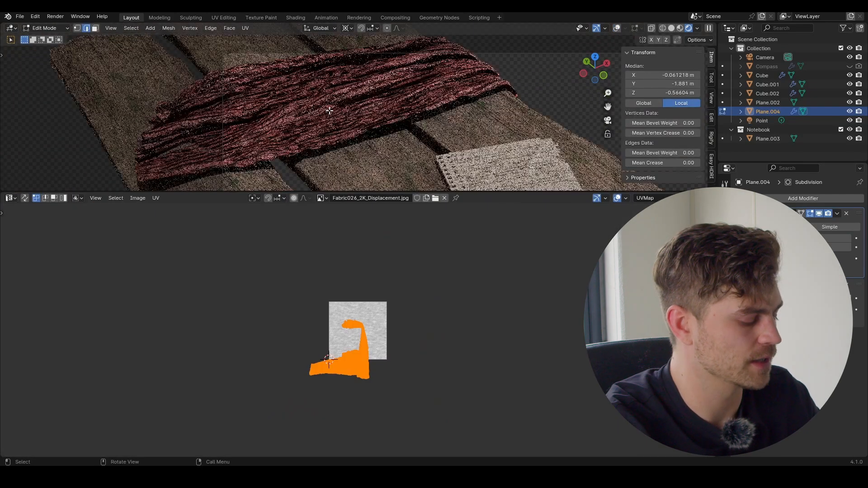
Step: Smart UV Project the cloth and stretch its UV layout along X
key(u)
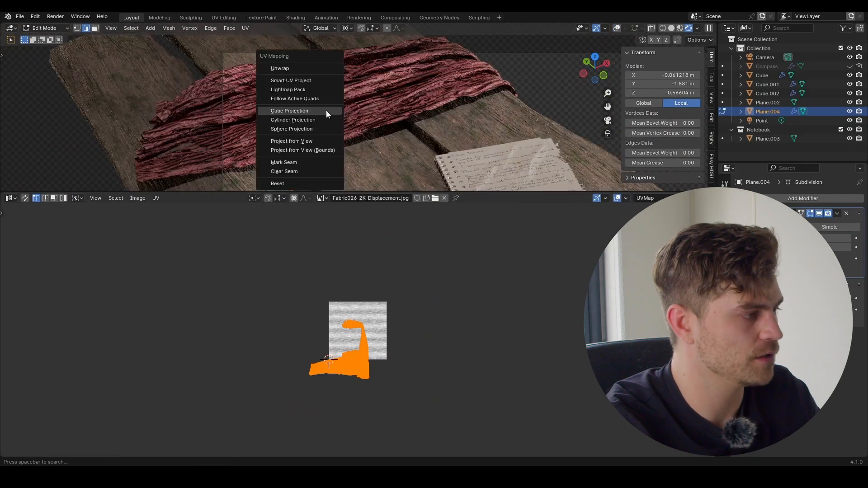
click(304, 69)
key(s)
key(x)
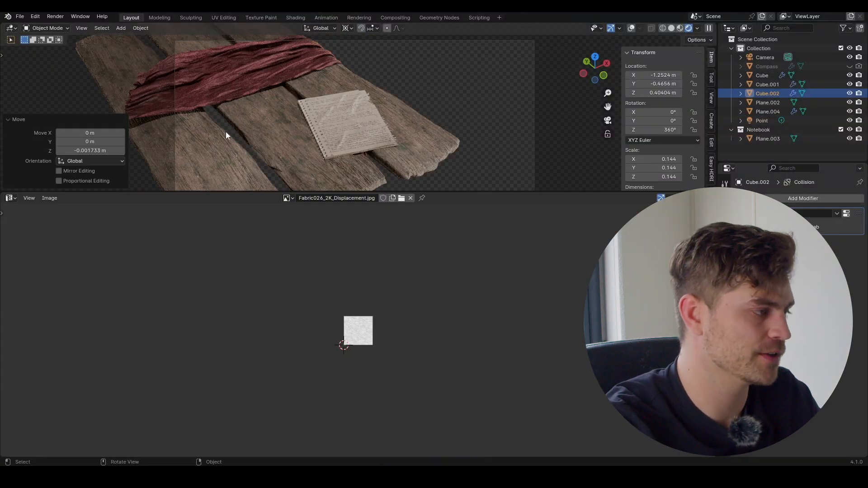
Step: Turn the image area into an Asset Browser showing the 4k Nature Assets Pack library
click(9, 199)
click(300, 247)
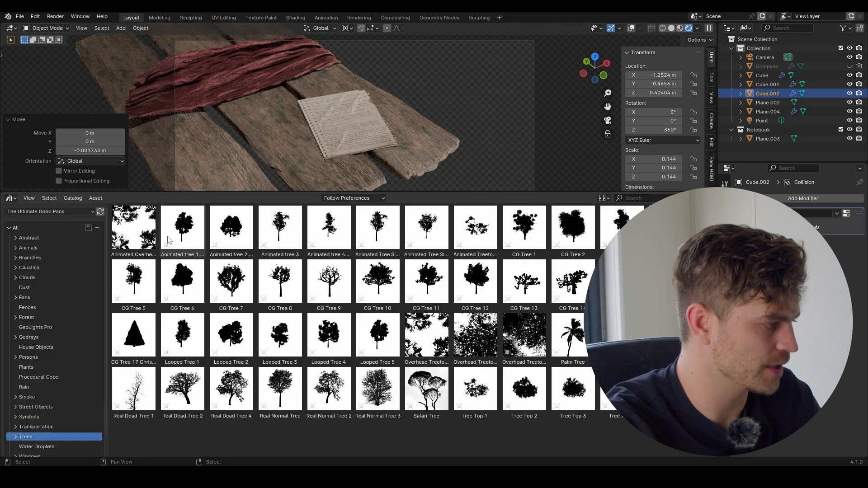
click(49, 212)
click(48, 292)
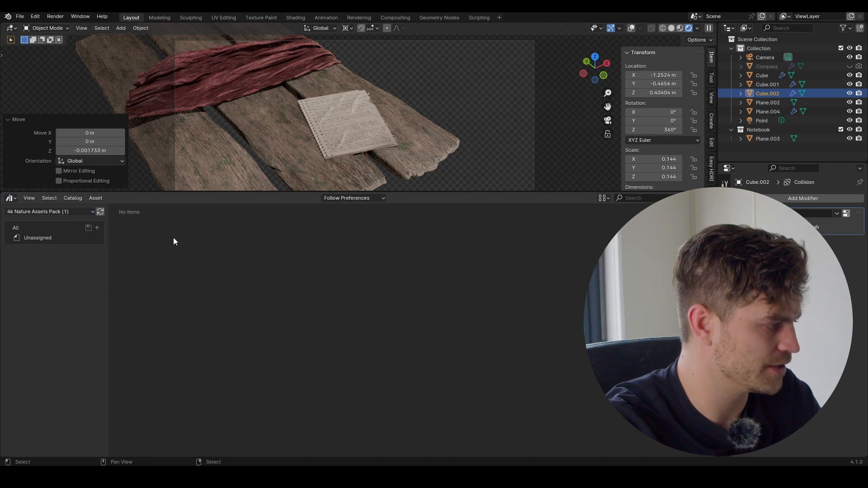
shift+middle_drag(288, 153, 323, 149)
scroll(324, 155, down, 1)
Step: Place 4k Weeds 1 on the notebook beside the compass, scaled down and rotated around Z
click(137, 234)
drag(138, 241, 316, 130)
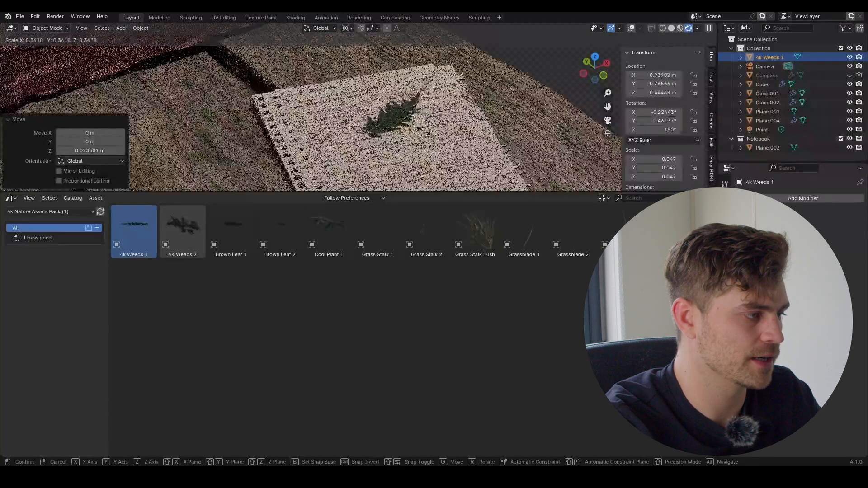
click(339, 112)
key(r)
key(z)
click(409, 28)
key(g)
click(421, 84)
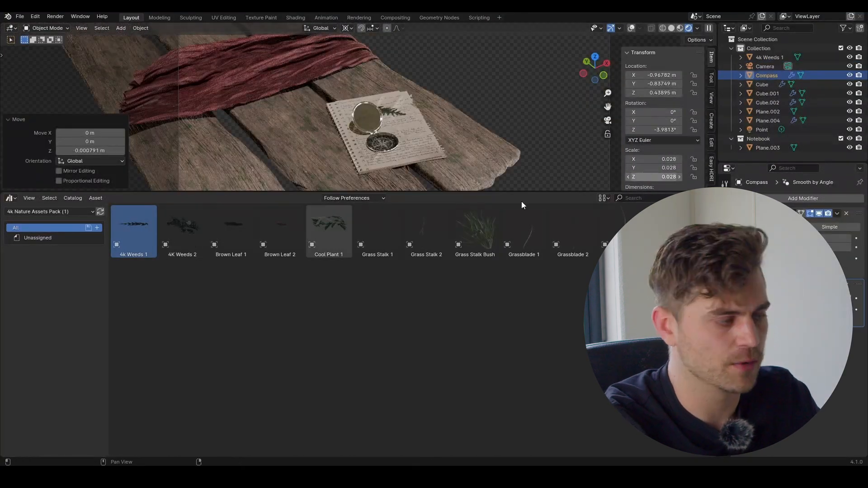
click(335, 304)
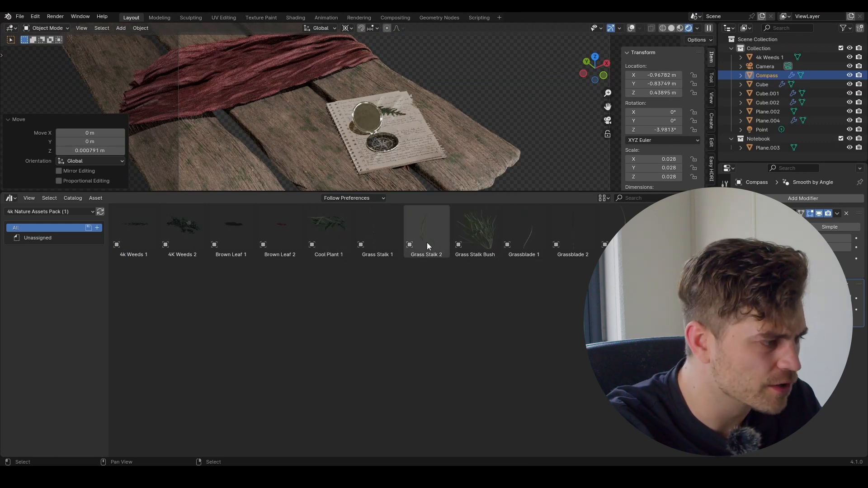
Step: Place Grass Stalk 2 on the notebook, shrink it, rotate 90° on X and raise it on Z
drag(400, 145, 411, 130)
scroll(480, 156, down, 2)
key(s)
click(397, 115)
scroll(434, 118, up, 3)
text(rx90)
key(Return)
key(g)
key(z)
click(450, 113)
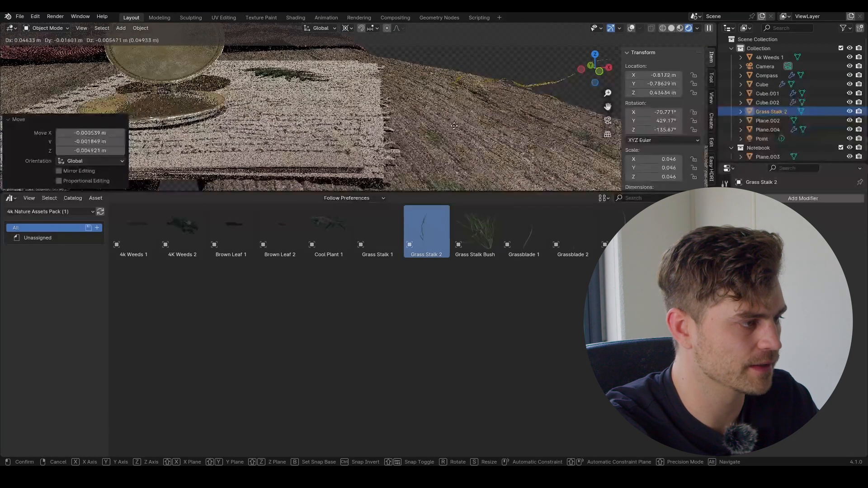
middle_drag(457, 113, 504, 118)
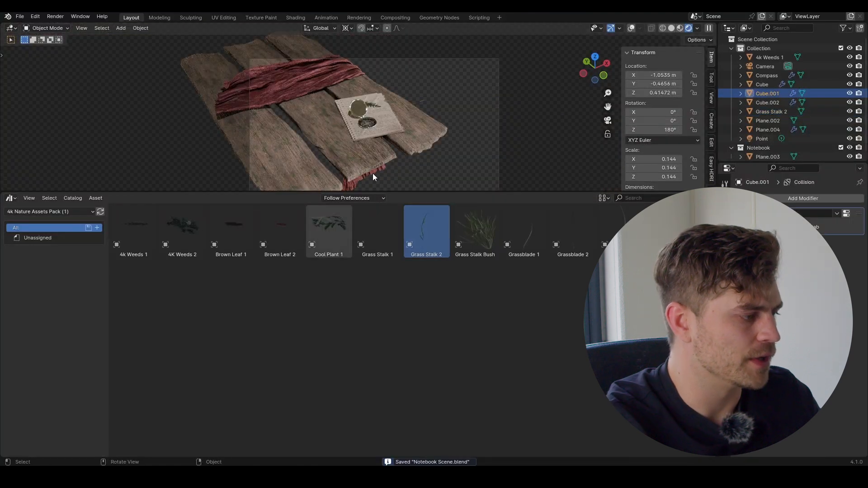
Step: Drop Brown Leaf 1 onto the planks, scale it down and lift it onto the wood
drag(229, 229, 343, 156)
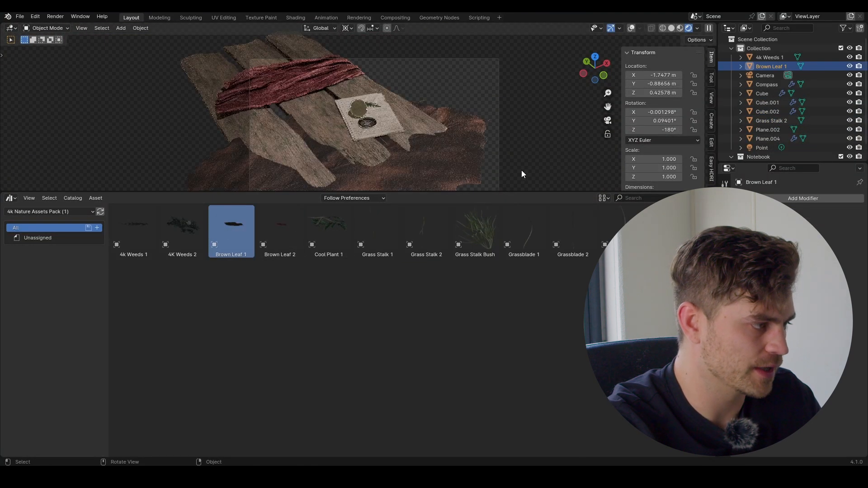
key(s)
click(371, 144)
key(g)
key(z)
click(357, 149)
Step: Reposition Brown Leaf 1 along Y, frame it, and shrink it further
key(g)
key(x)
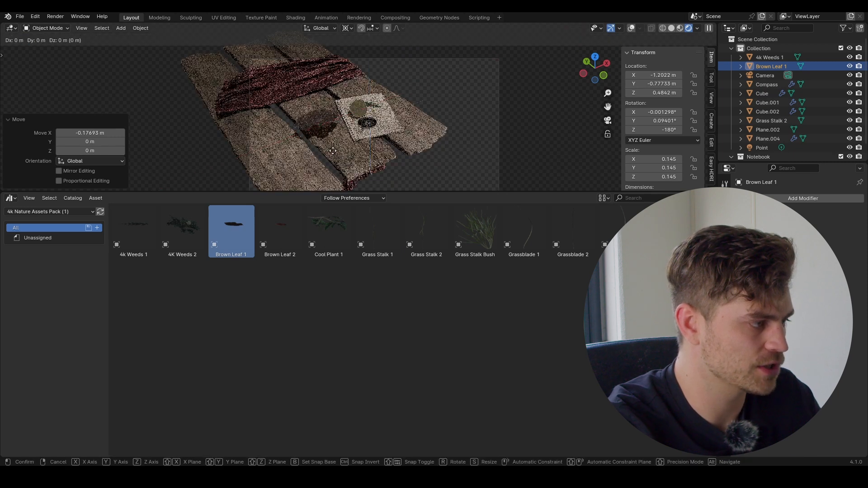
key(y)
click(414, 93)
key(KP_Decimal)
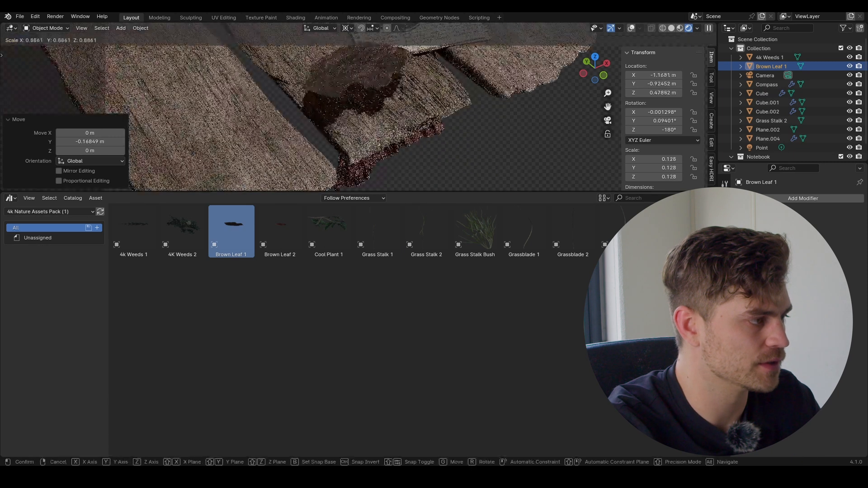
key(s)
click(405, 61)
key(g)
Step: Place Brown Leaf 2 on the table with overlays shown to reveal its mesh
drag(280, 226, 320, 69)
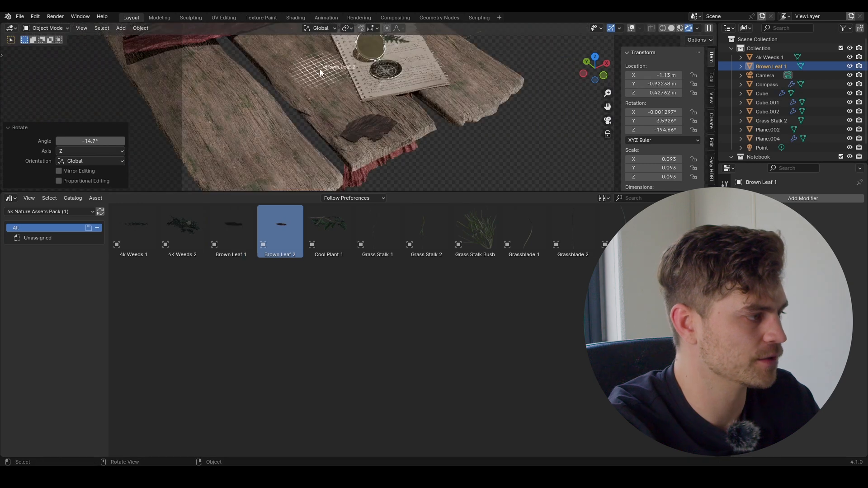
drag(419, 103, 413, 105)
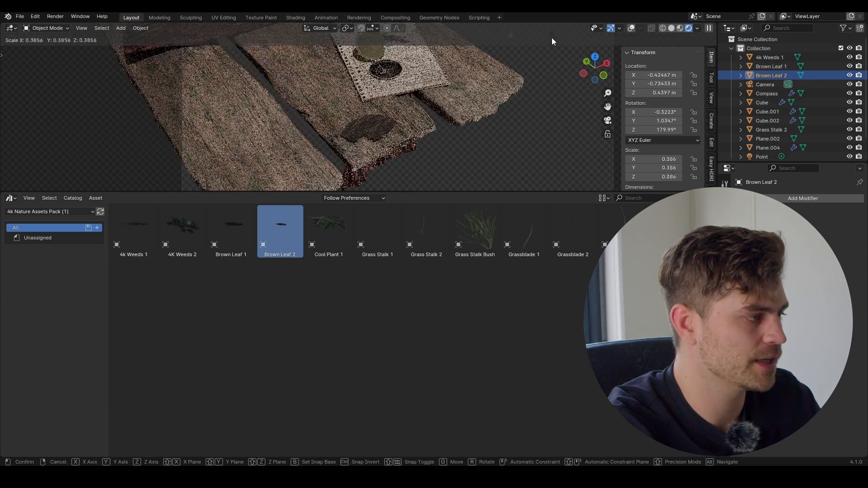
scroll(421, 68, down, 3)
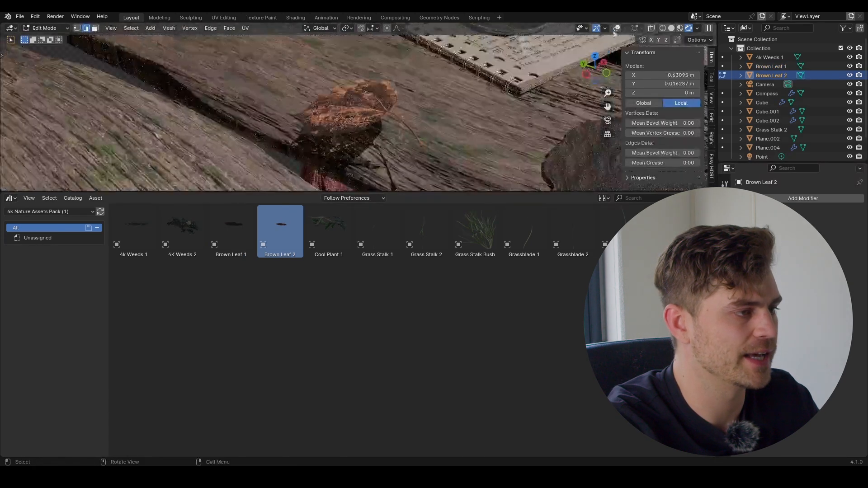
click(618, 28)
scroll(310, 63, up, 3)
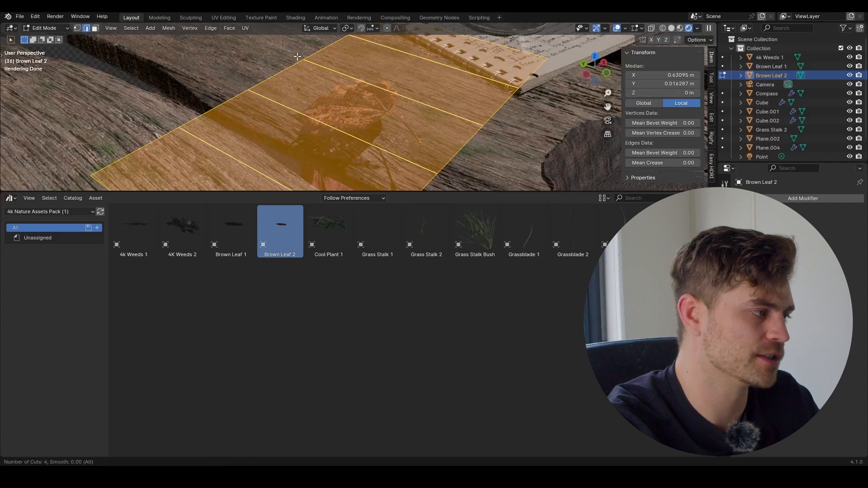
Step: Add four loop cuts across Brown Leaf 2 and lift one edge loop on Z to bend it
click(299, 58)
right_click(298, 58)
click(356, 130)
key(g)
key(z)
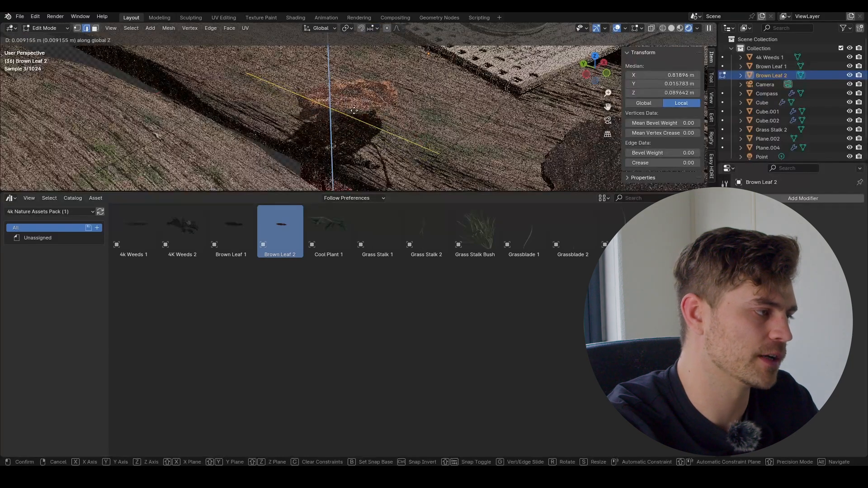
click(355, 106)
middle_drag(355, 106, 398, 66)
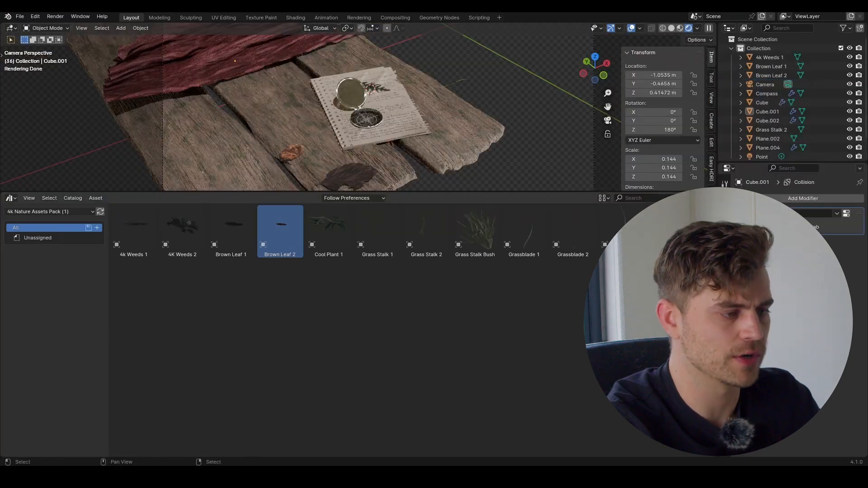
Step: Drop Ivy Asset 1 onto the table and save Notebook Scene.blend
drag(623, 228, 292, 89)
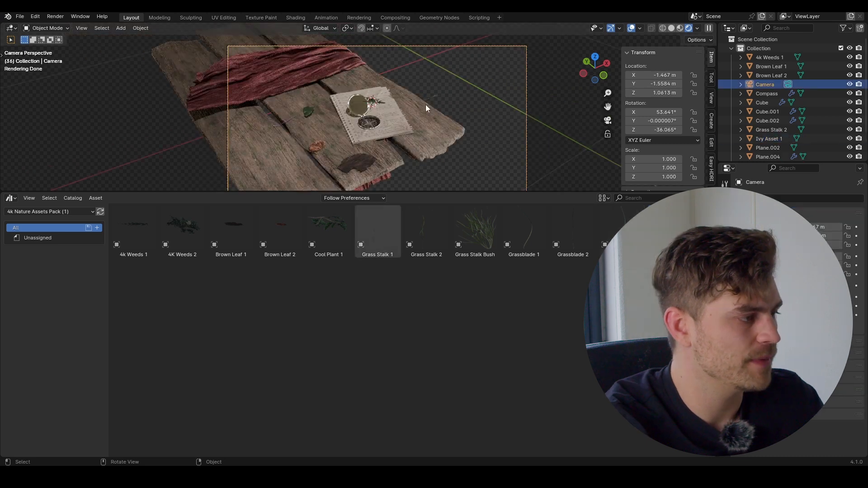
scroll(425, 106, down, 1)
key(ctrl+s)
scroll(427, 118, up, 3)
click(38, 213)
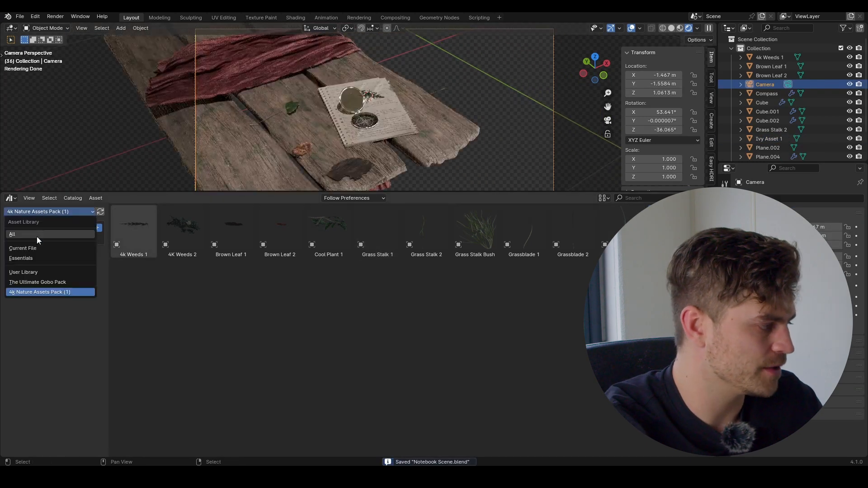
Step: Search all libraries for 'perfum' and place the perfume bottle, turned 22.5° around Z
click(39, 235)
text(perfum)
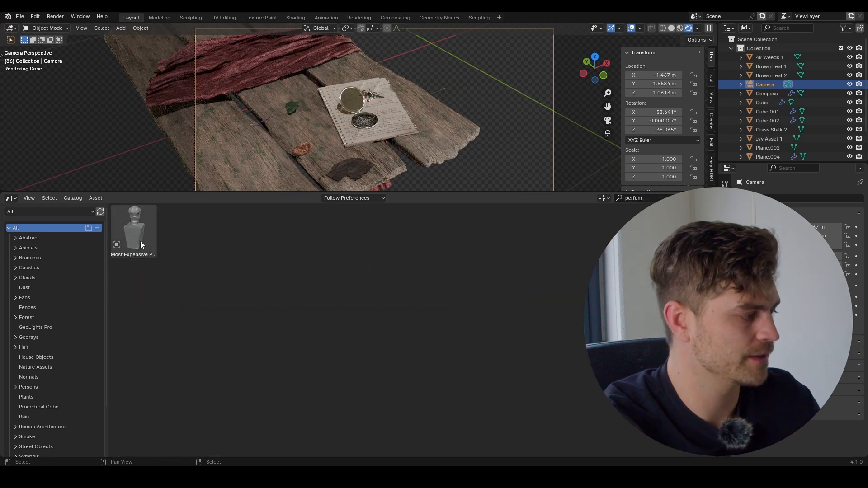
drag(134, 229, 308, 120)
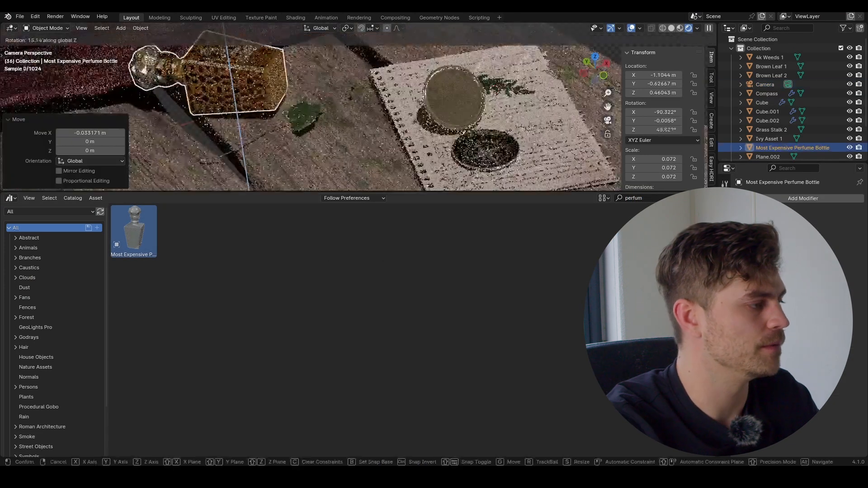
click(316, 100)
middle_drag(316, 100, 211, 88)
Step: Tilt the perfume bottle about 7° around its local X axis, then return to camera view
middle_drag(438, 62, 336, 88)
key(r)
key(x)
key(x)
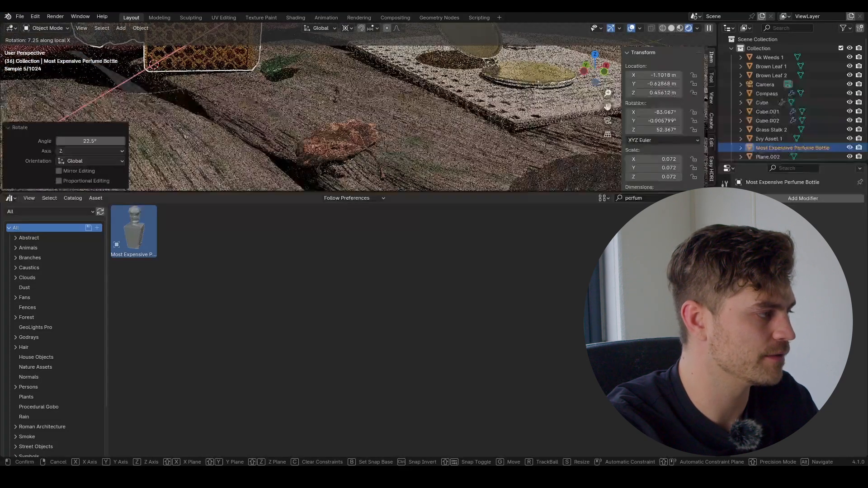
click(286, 69)
middle_drag(286, 69, 302, 78)
key(KP_0)
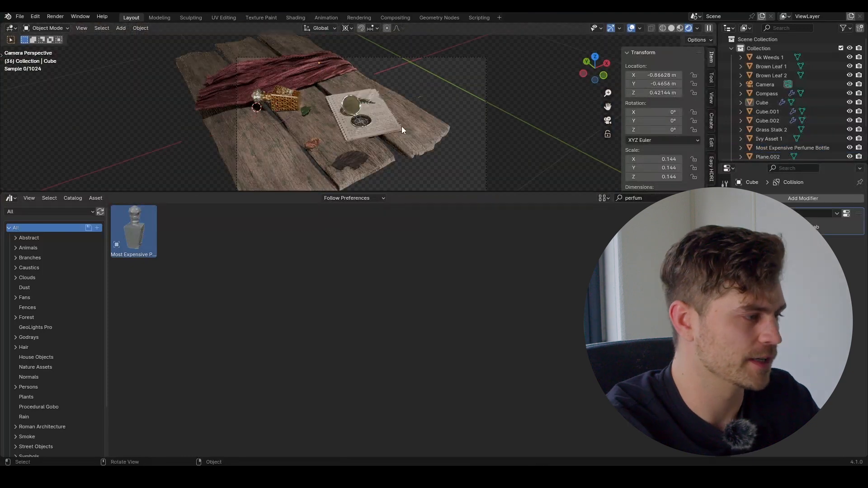
Step: Select the three wooden planks and scale them
click(402, 126)
click(437, 139)
scroll(433, 136, down, 2)
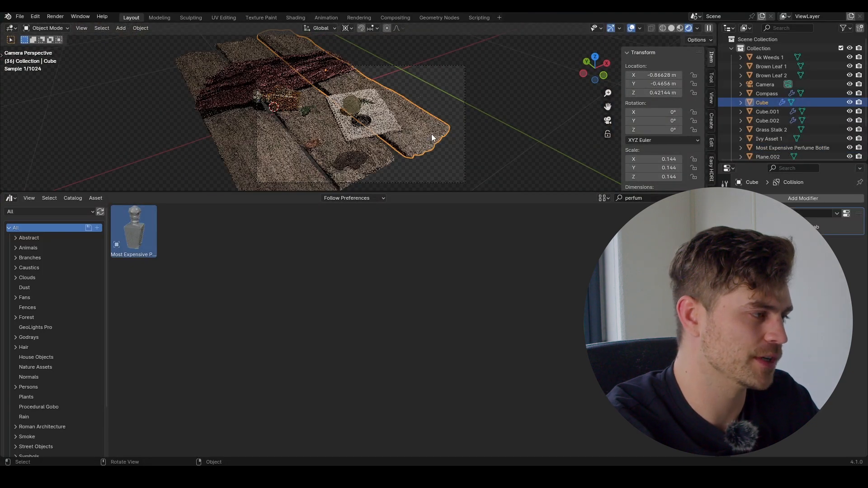
shift+click(332, 133)
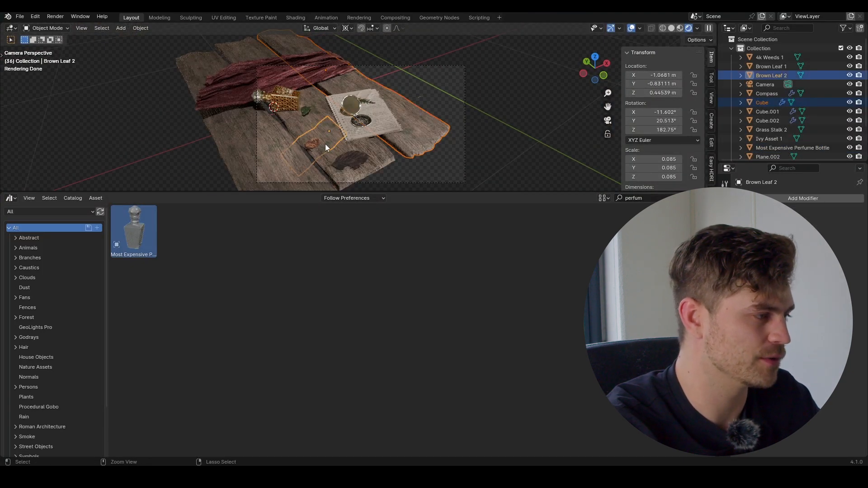
key(ctrl+z)
shift+click(312, 116)
shift+click(262, 131)
key(s)
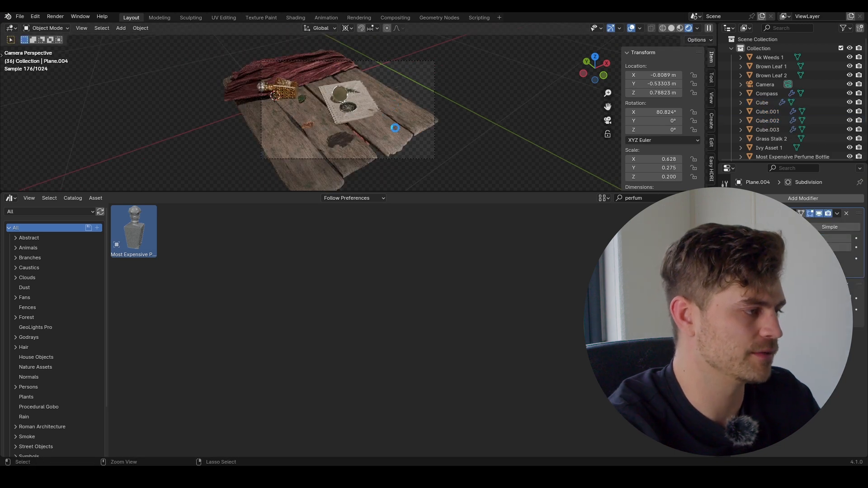
key(ctrl+z)
scroll(380, 117, up, 1)
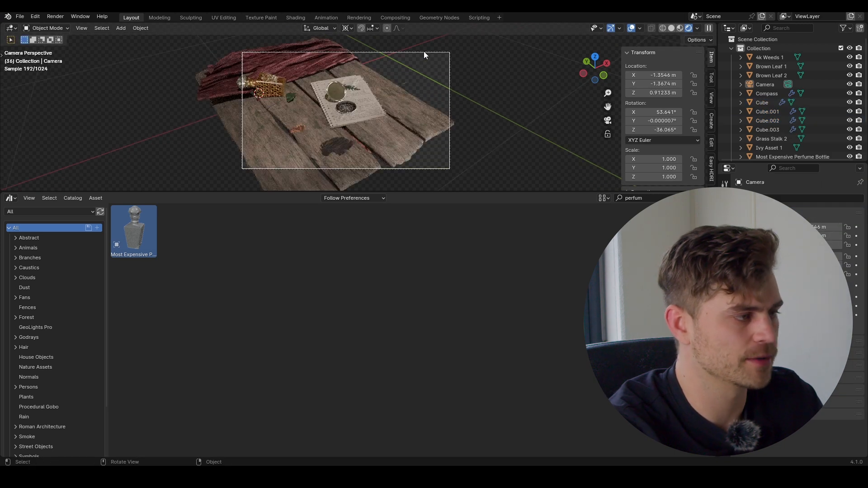
Step: Set the camera's Viewport Display Passepartout to 1 so outside the frame is black
click(424, 53)
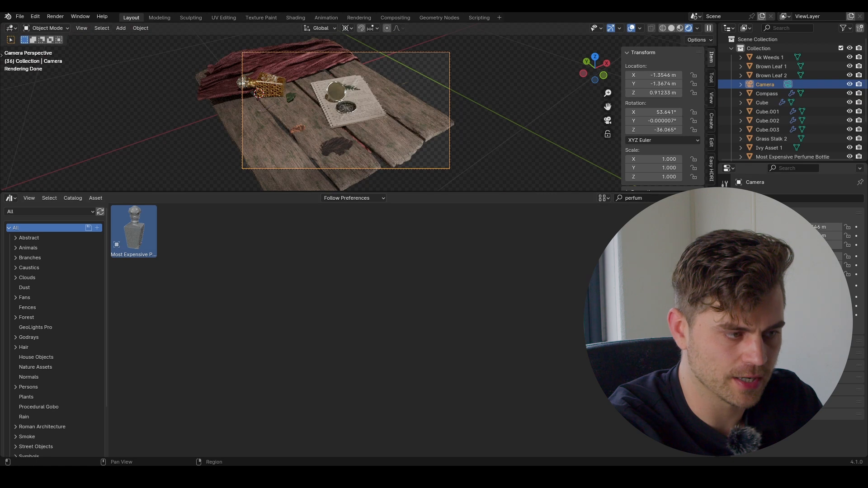
click(725, 279)
click(764, 349)
scroll(787, 362, down, 3)
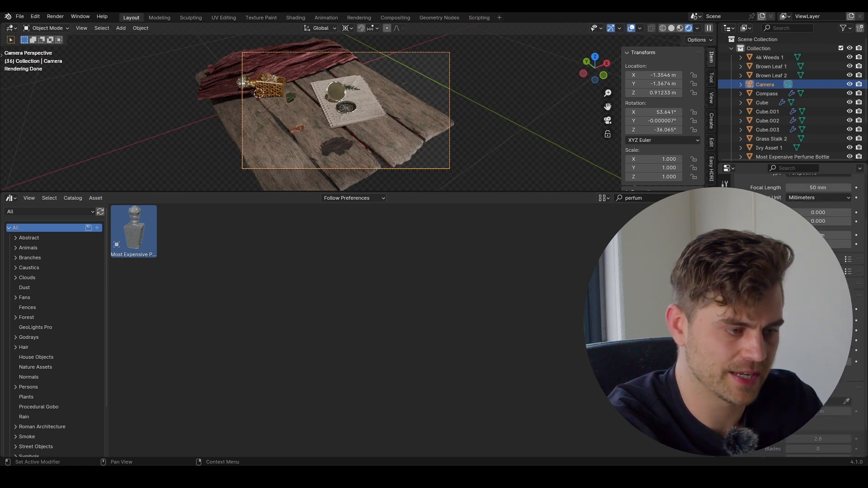
drag(820, 363, 851, 364)
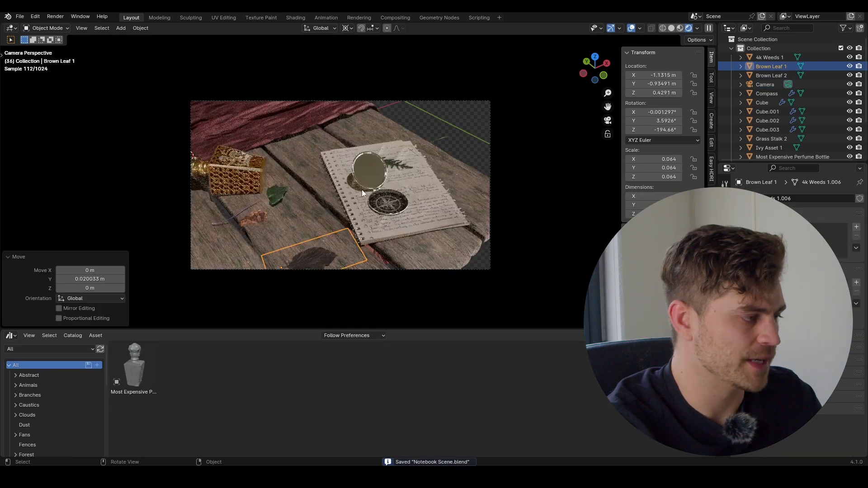
Step: Add an icosphere, shrink it, and give it subdivision level 2 with Ctrl+2
scroll(358, 174, up, 1)
key(shift+a)
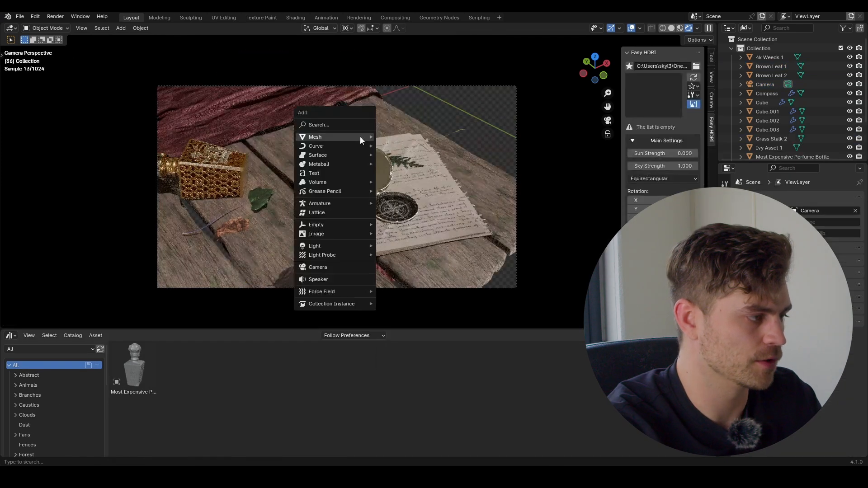
mouse_move(361, 138)
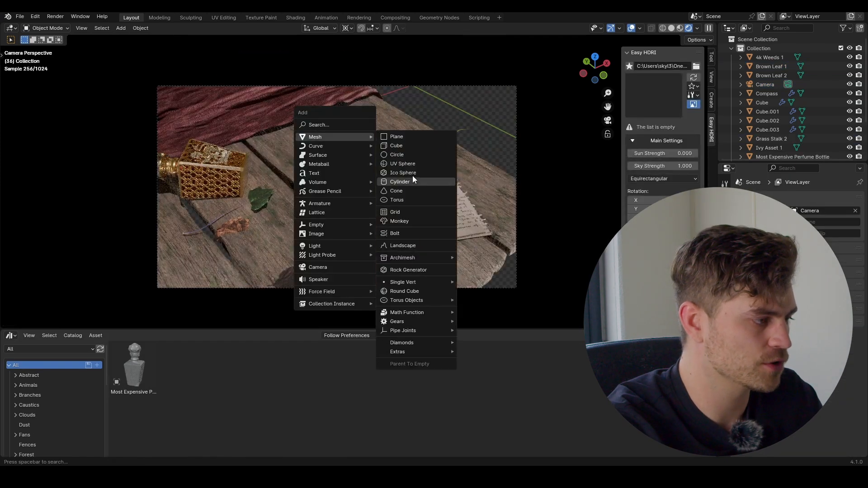
click(407, 173)
key(s)
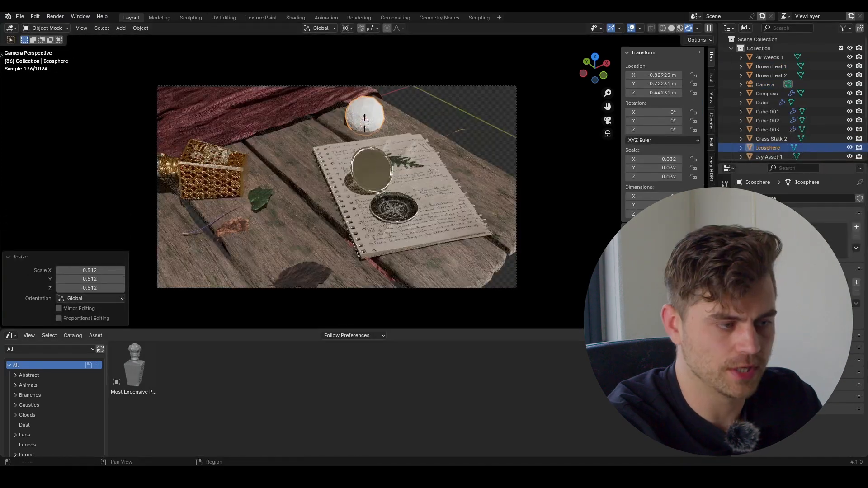
click(725, 297)
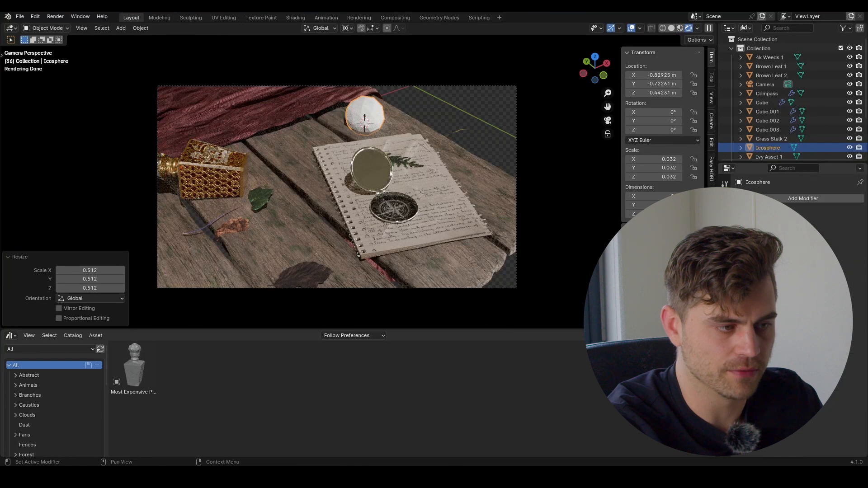
key(ctrl+2)
Step: Add a Displace modifier with a new Clouds texture of size 0.57
click(800, 200)
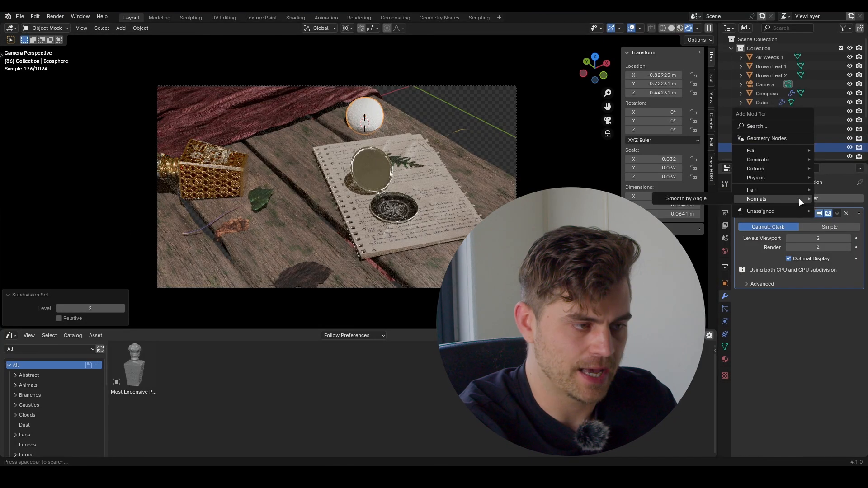
text(disp)
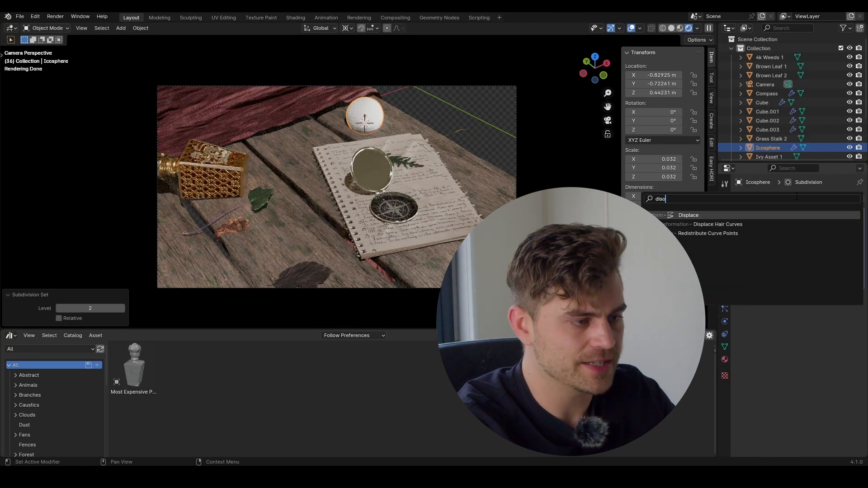
key(Return)
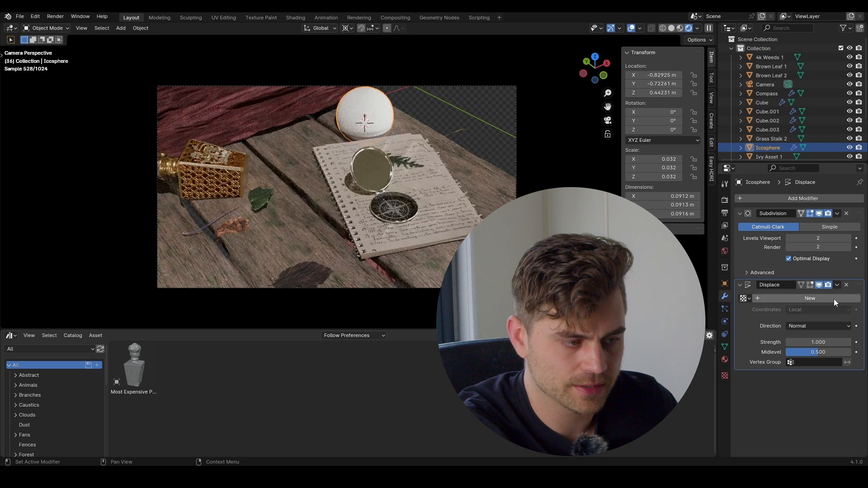
click(834, 299)
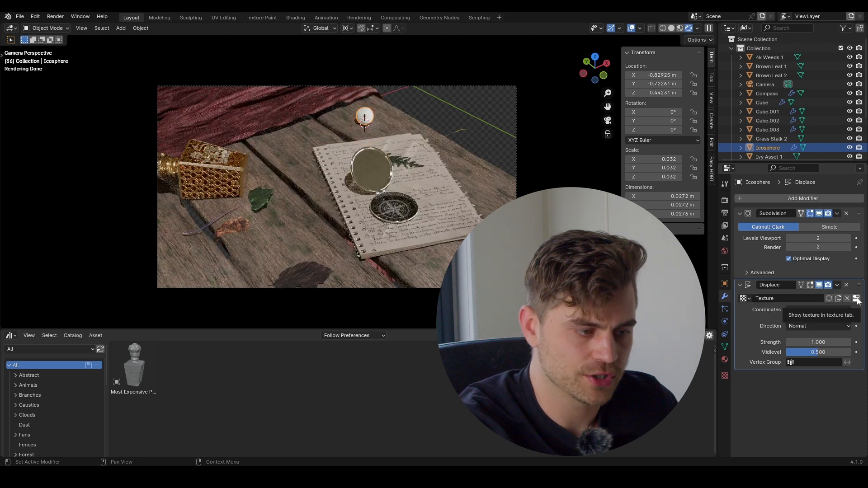
click(857, 299)
click(800, 229)
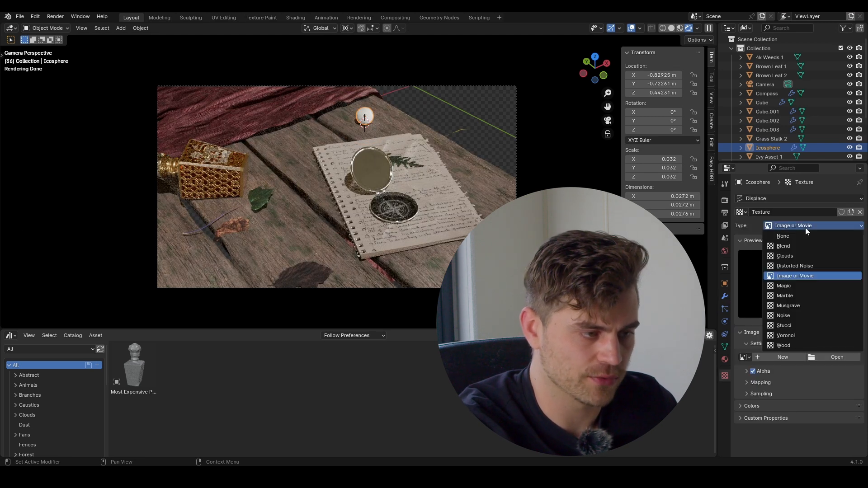
click(808, 254)
scroll(400, 186, up, 6)
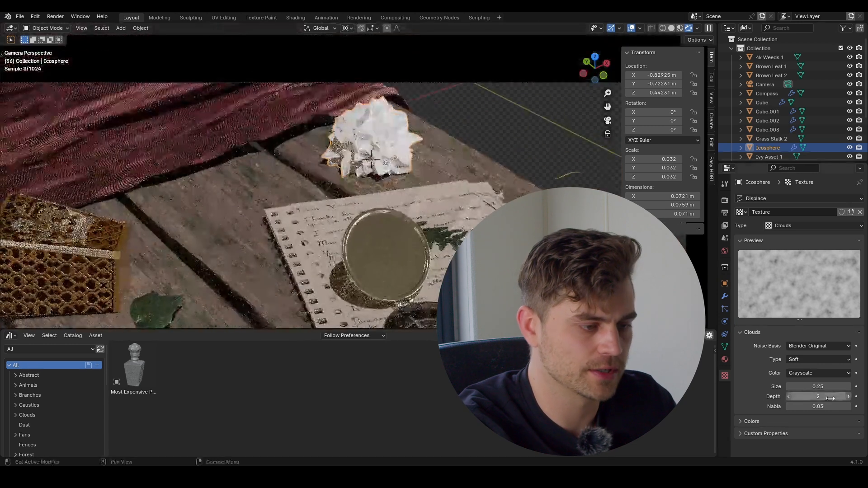
drag(830, 388, 860, 388)
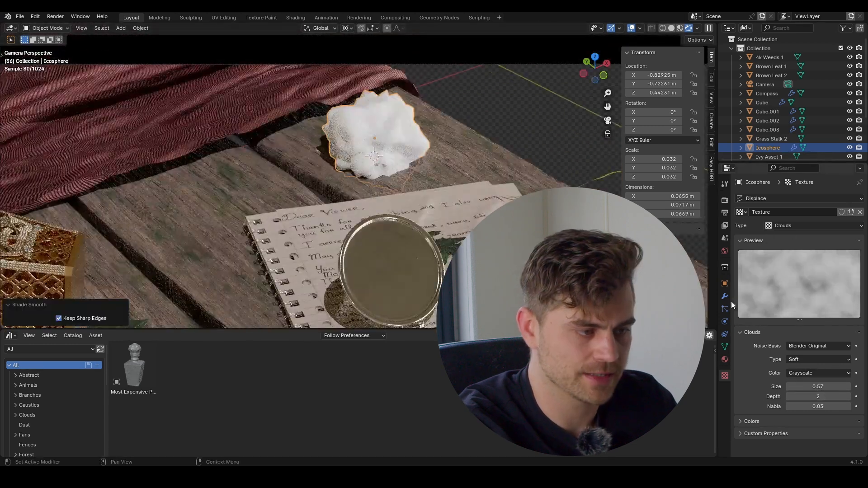
Step: Raise Displace Strength to 0.61 and flatten the icosphere on Z onto the planks
click(725, 296)
mouse_move(822, 342)
mouse_down()
mouse_move(847, 342)
mouse_move(808, 342)
mouse_up()
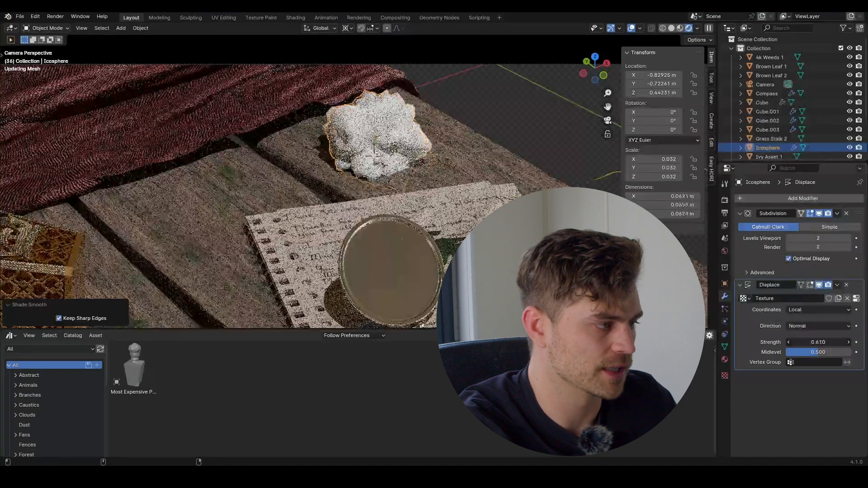
key(s)
key(z)
click(443, 183)
scroll(444, 184, up, 3)
click(11, 336)
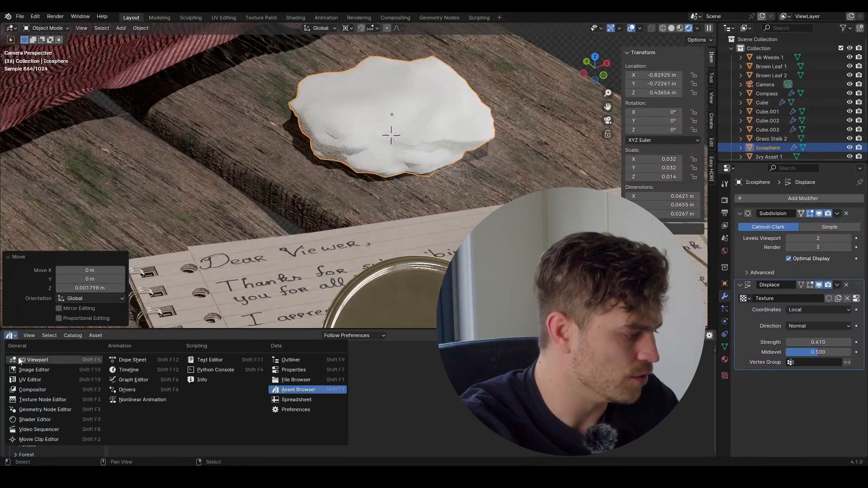
Step: Find 'stone' in the User Library's Unassigned catalog and drag the STONE material onto the pebble
click(274, 390)
click(48, 396)
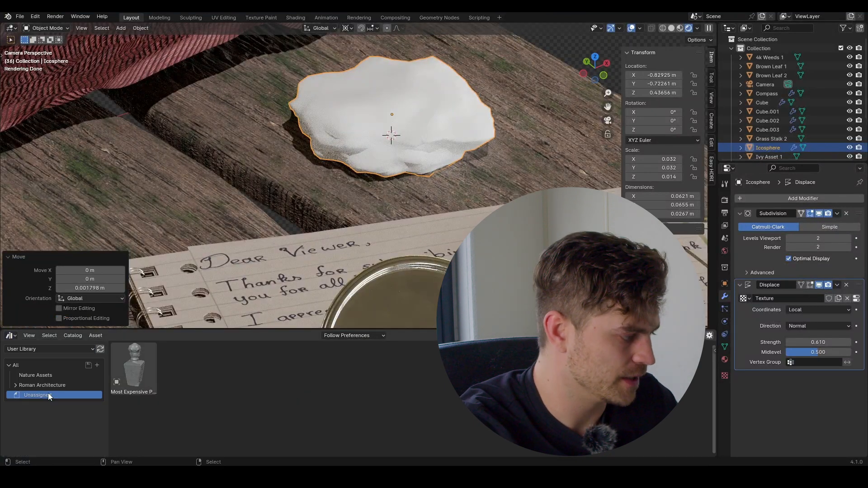
key(BackSpace)
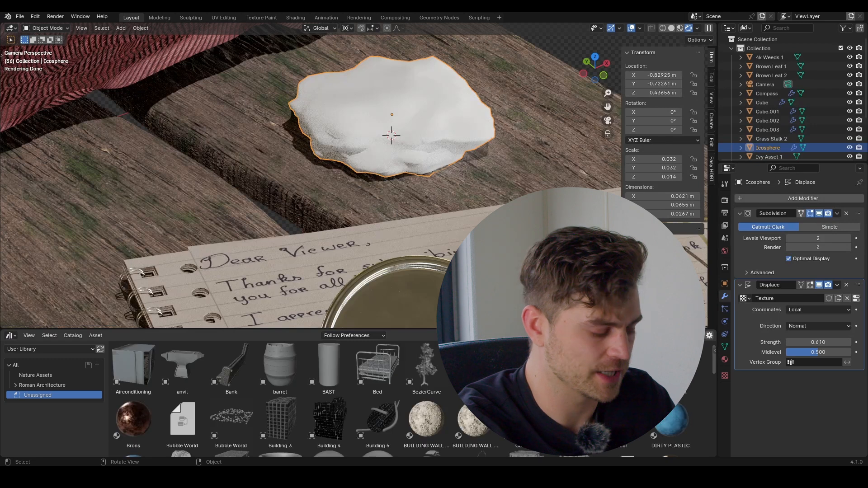
text(stone)
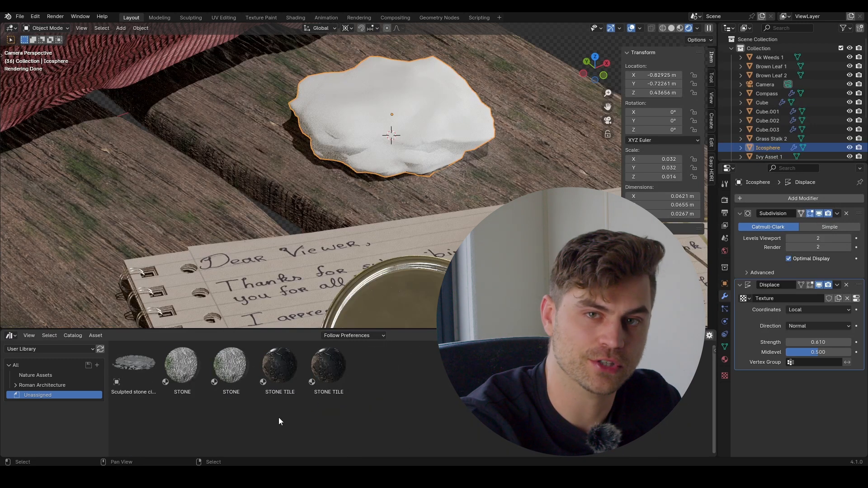
drag(190, 384, 405, 105)
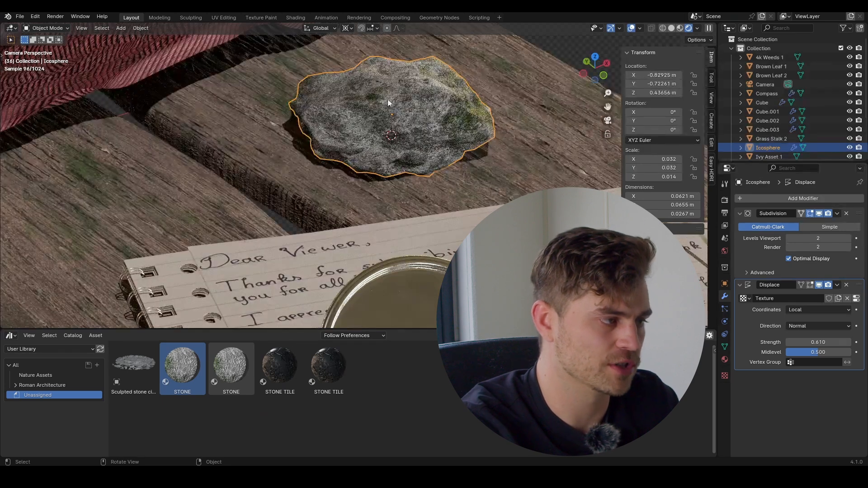
scroll(422, 142, down, 8)
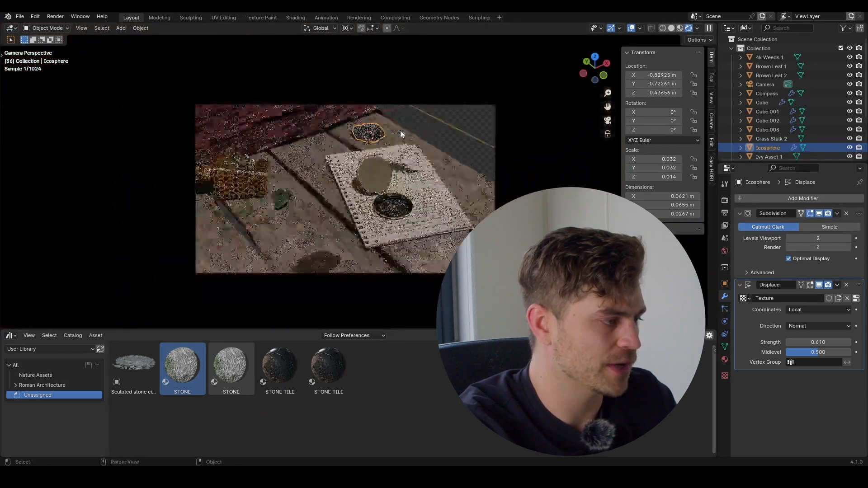
Step: Duplicate the stone beside the golden box and set the pivot point to Median Point
key(shift+d)
click(285, 175)
key(r)
key(z)
right_click(311, 249)
click(349, 28)
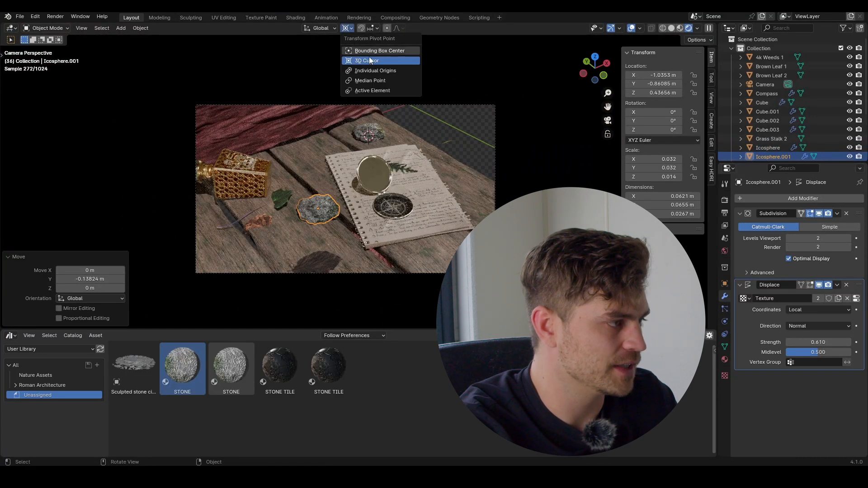
click(377, 81)
Step: Rotate the copied stone -129° on Z, shrink it to about half, and nudge it along X
key(r)
key(z)
click(266, 262)
key(s)
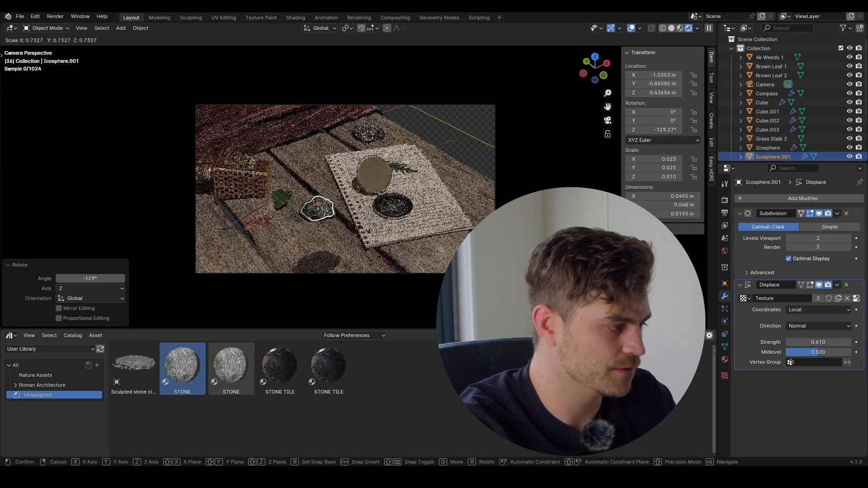
click(356, 226)
key(g)
key(x)
click(341, 231)
Step: Frame the copied stone at table level and tilt it slightly
middle_drag(341, 230, 379, 138)
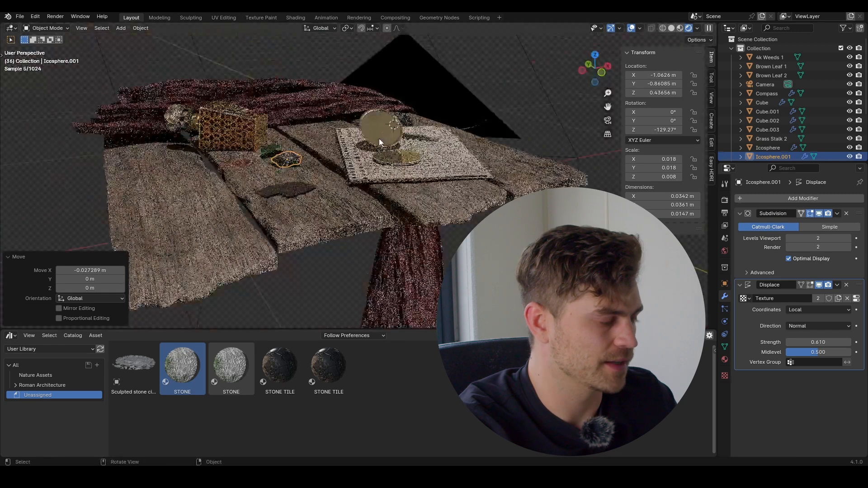
key(KP_Decimal)
middle_drag(368, 174, 370, 146)
key(r)
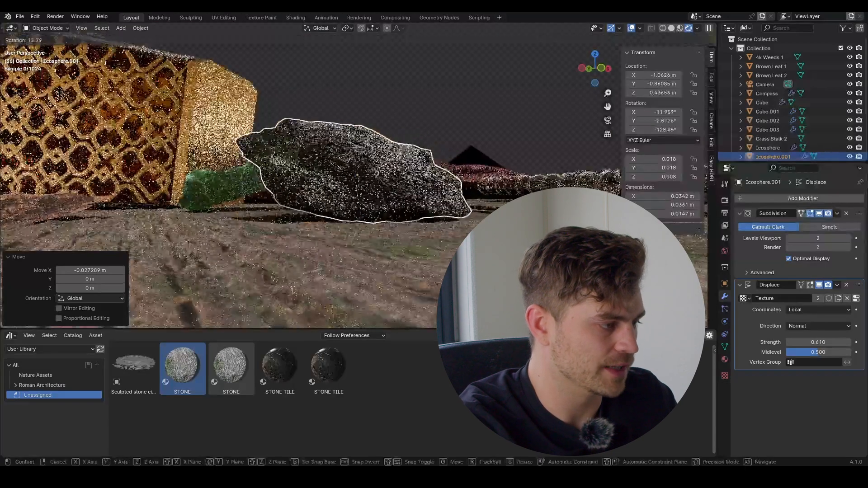
click(380, 156)
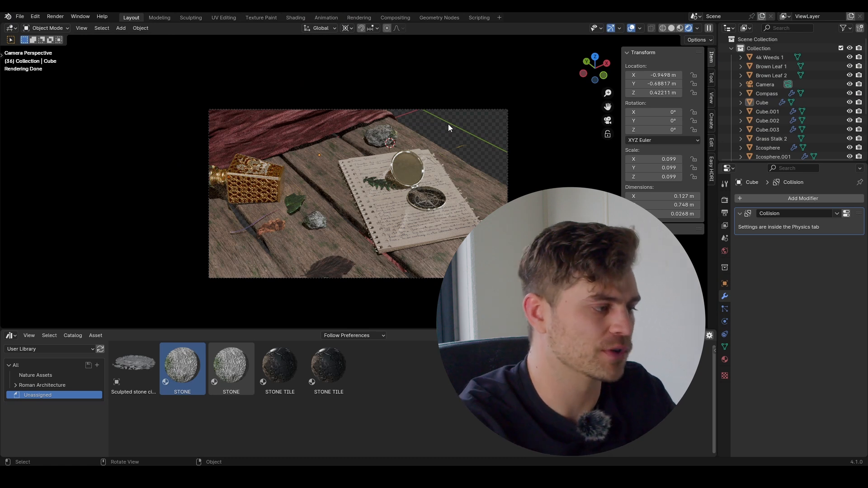
Step: Save Notebook Scene.blend with Ctrl+S
key(ctrl+s)
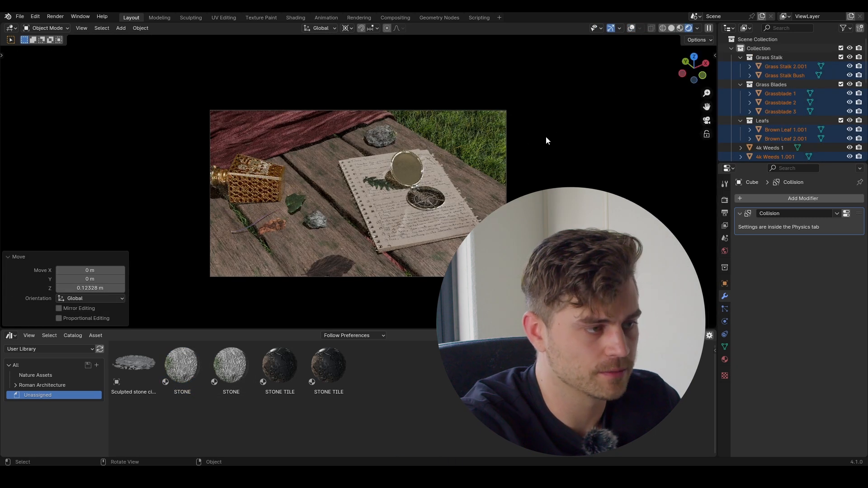
Step: Set the Easy HDRI Sky Strength to 0.100
click(712, 167)
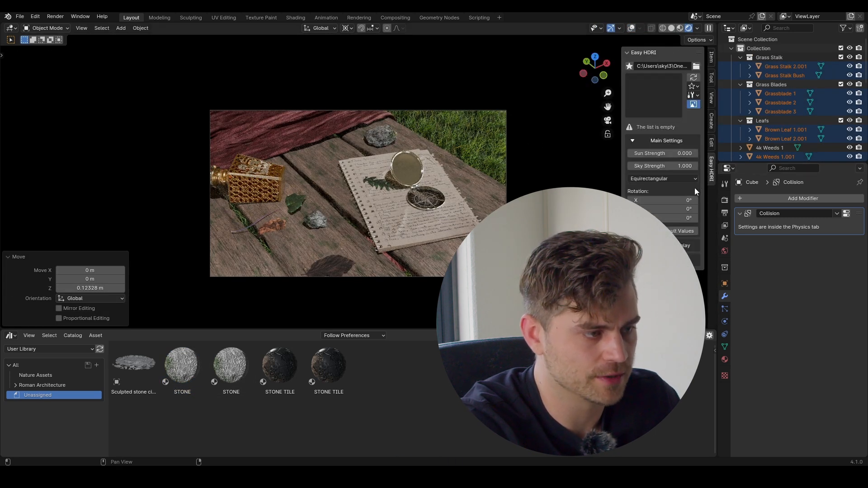
click(678, 167)
text(.1)
key(Return)
Step: Find the Point light in the outliner search and delete it
click(802, 28)
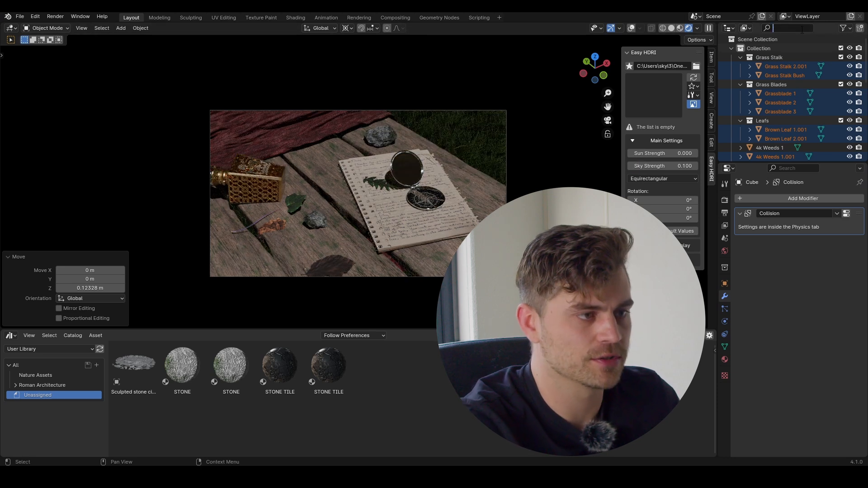
text(poi)
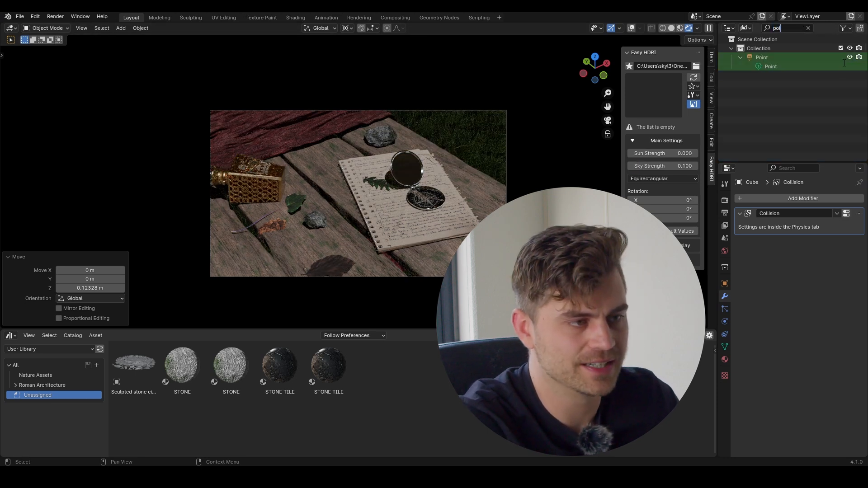
click(784, 59)
key(Delete)
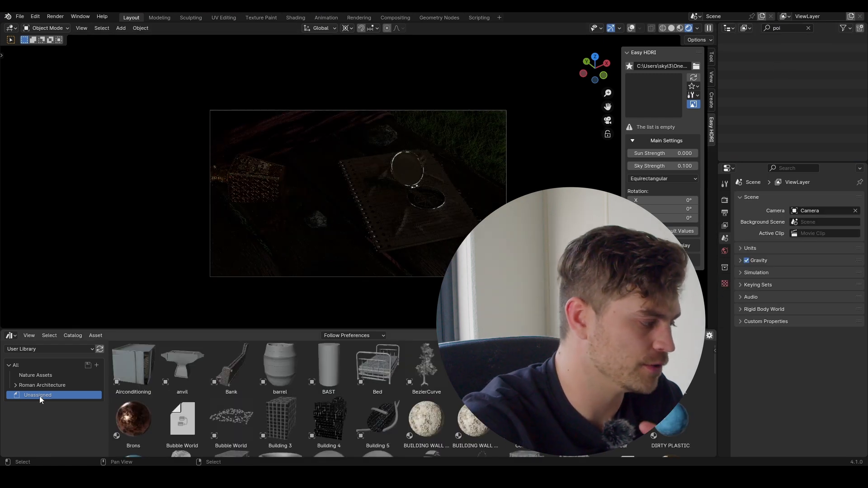
Step: Add the Real Normal Tree 2 gobo from The Ultimate Gobo Pack's Trees catalog and move it on Z
click(42, 349)
click(63, 420)
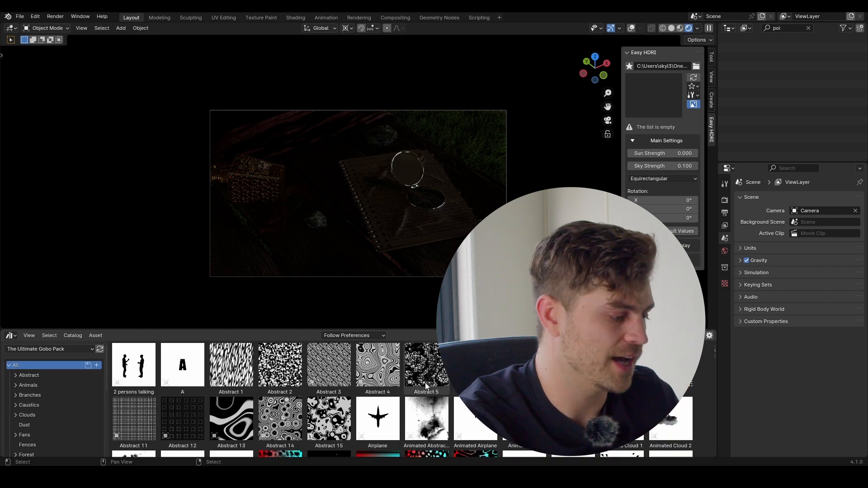
drag(403, 331, 403, 287)
scroll(54, 384, down, 6)
click(26, 417)
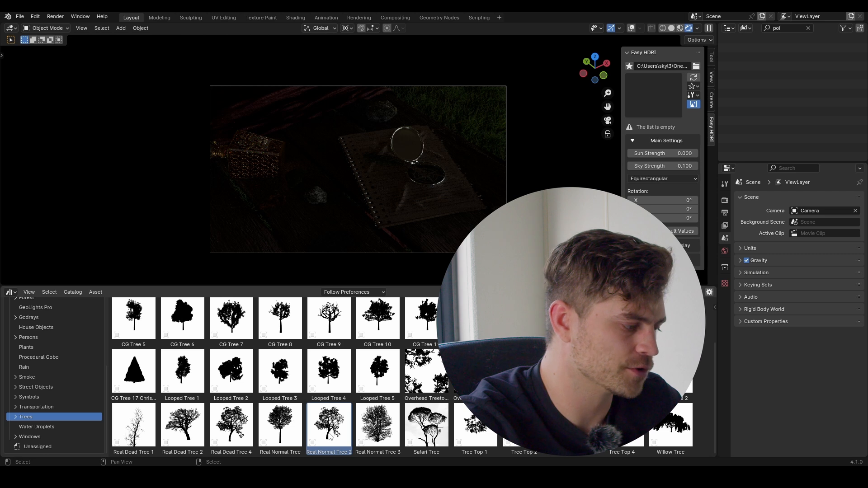
drag(329, 425, 373, 173)
key(g)
key(z)
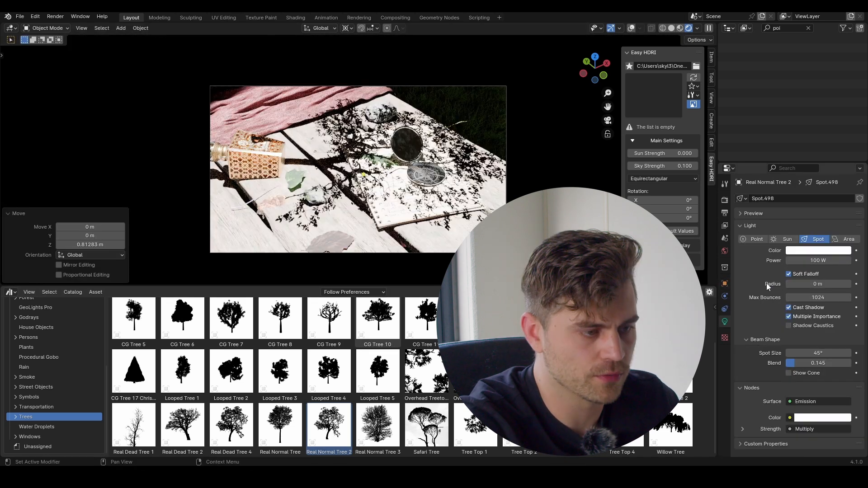
Step: Set the gobo spotlight's Power to 10 W and Blend to 1.0
double_click(817, 260)
text(10)
key(Return)
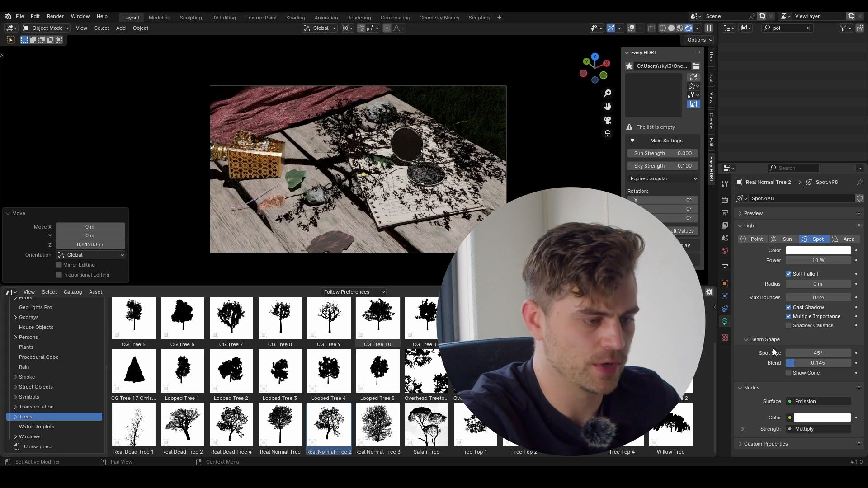
drag(812, 363, 859, 354)
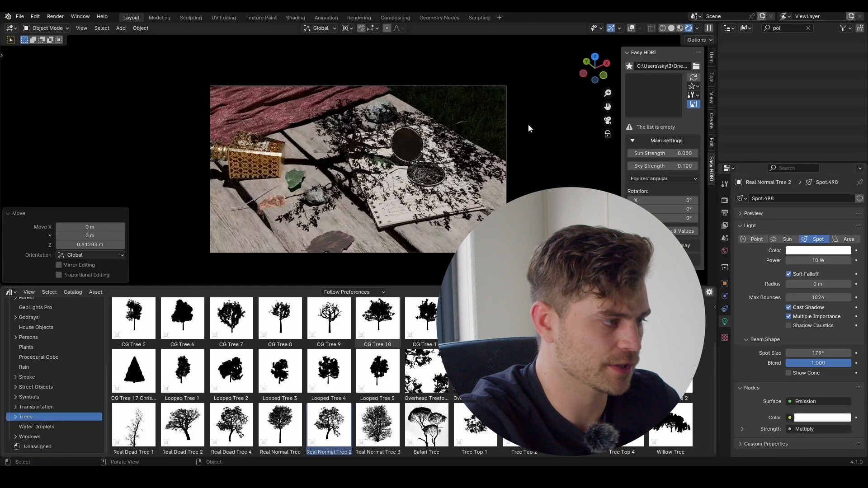
Step: Widen the spot cone to 180°, shrink the gobo pattern scale, and enlarge the light radius
click(849, 353)
click(8, 293)
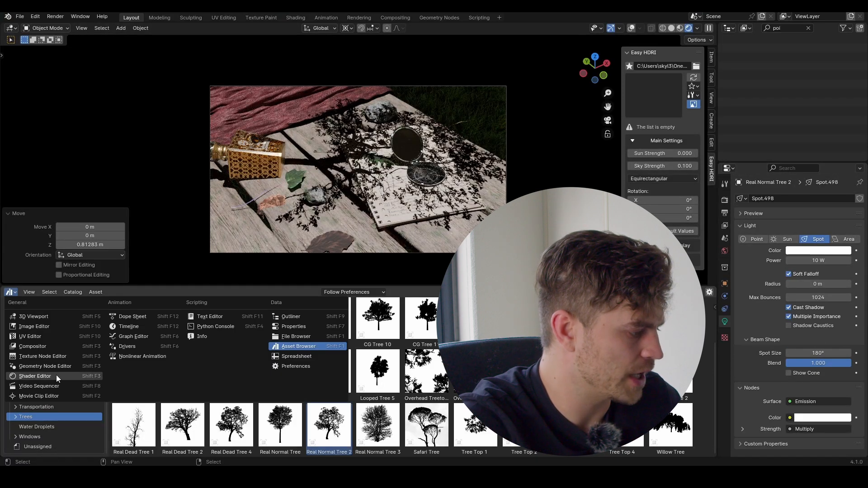
click(35, 377)
scroll(210, 425, up, 3)
shift+drag(195, 431, 153, 430)
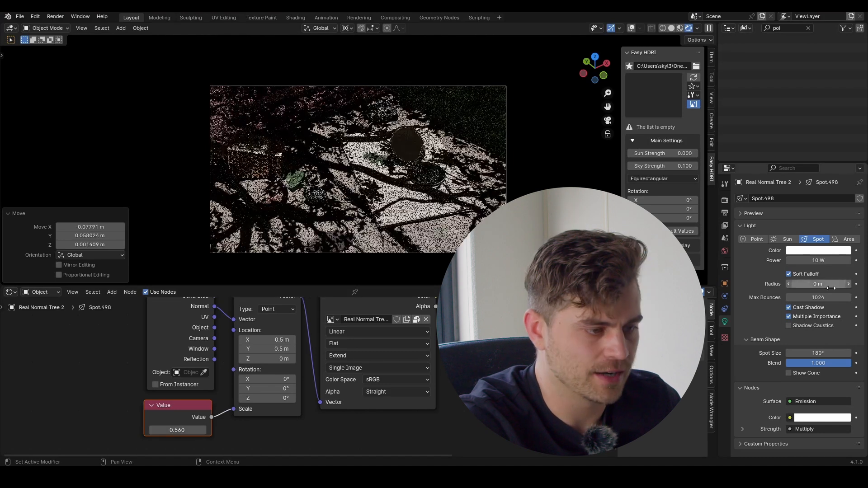
drag(814, 284, 814, 284)
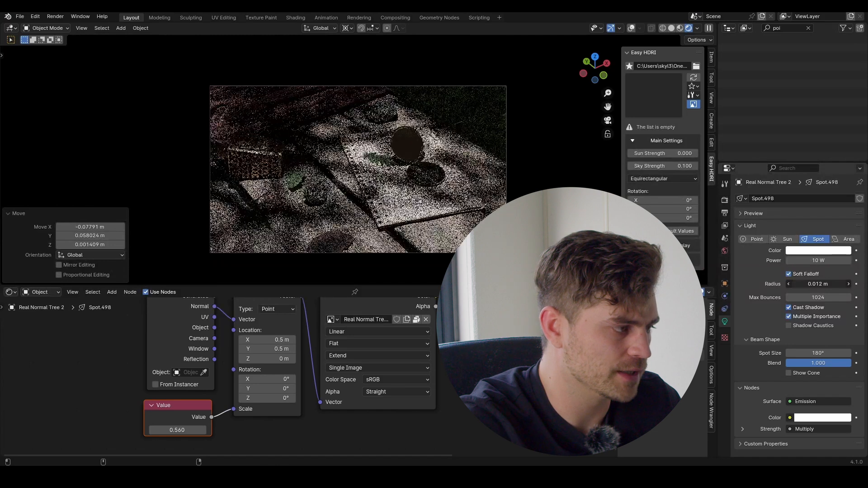
Step: Drive the gobo spotlight's colour with a Blackbody node at 4500 K
click(789, 417)
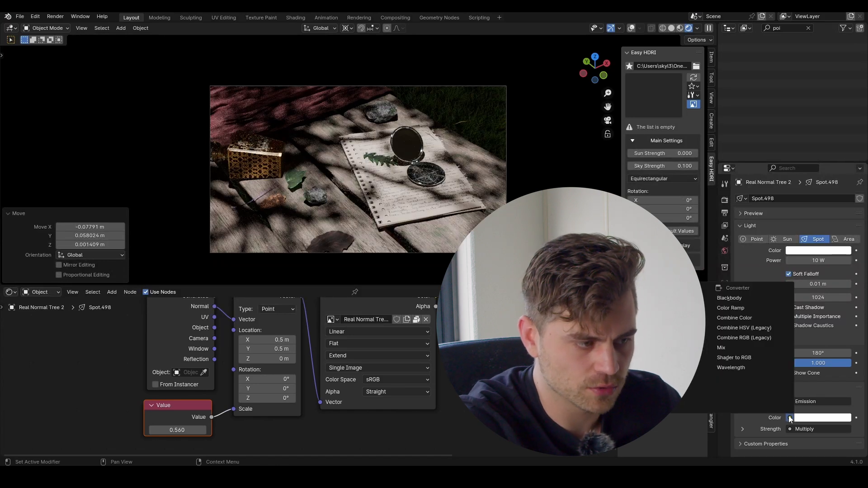
click(752, 295)
click(827, 429)
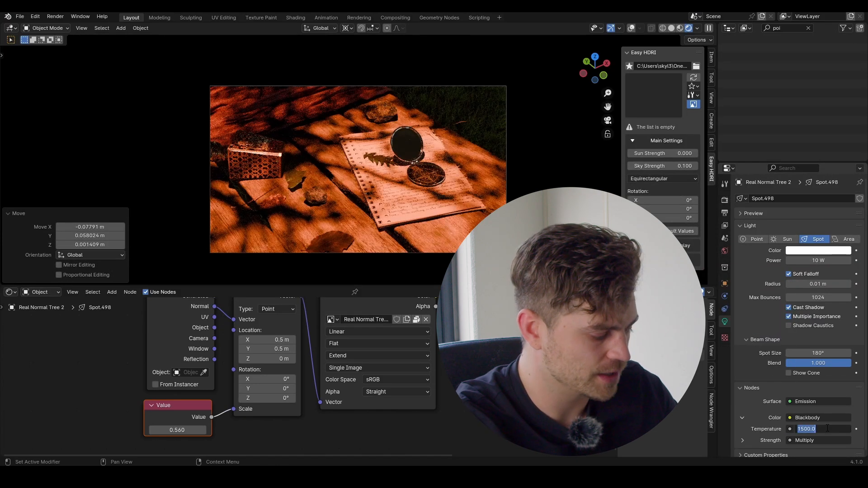
text(4500)
key(Return)
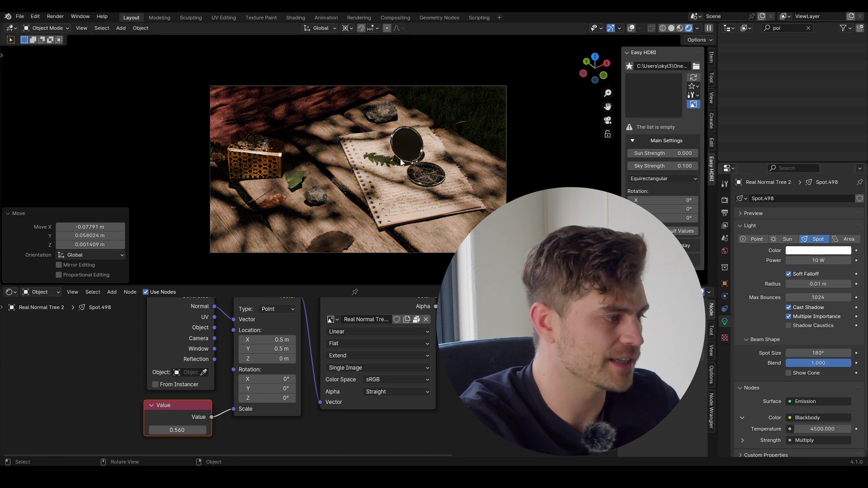
Step: Orbit to a level view of the scene and select the grassy hill Cube.004
middle_drag(454, 126, 436, 148)
scroll(436, 149, down, 5)
middle_drag(450, 191, 449, 138)
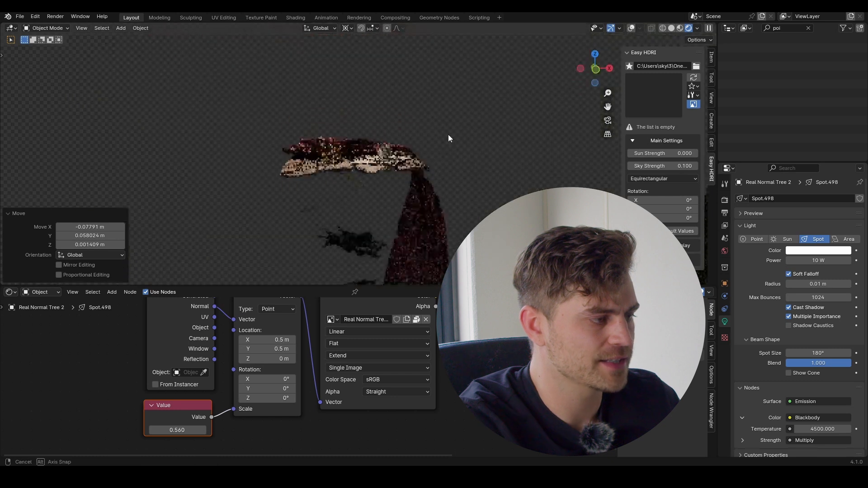
scroll(447, 173, down, 5)
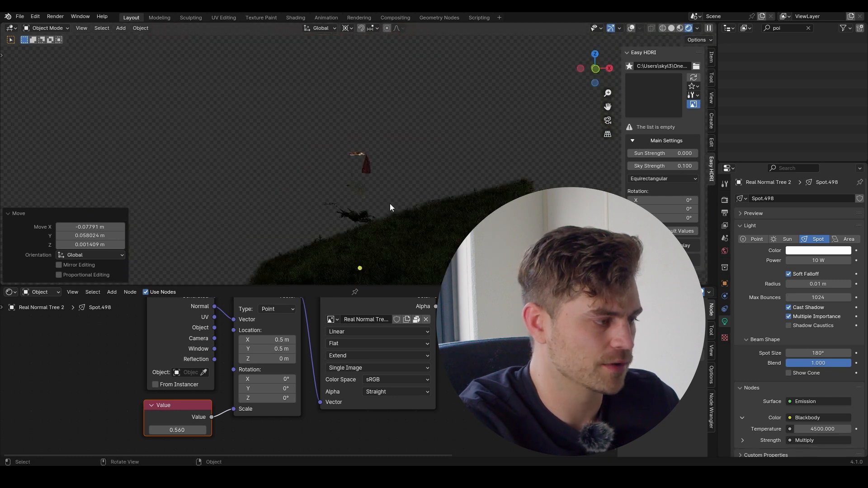
click(417, 221)
Step: Raise the hill slightly along Z and restore the viewport overlays
key(g)
key(z)
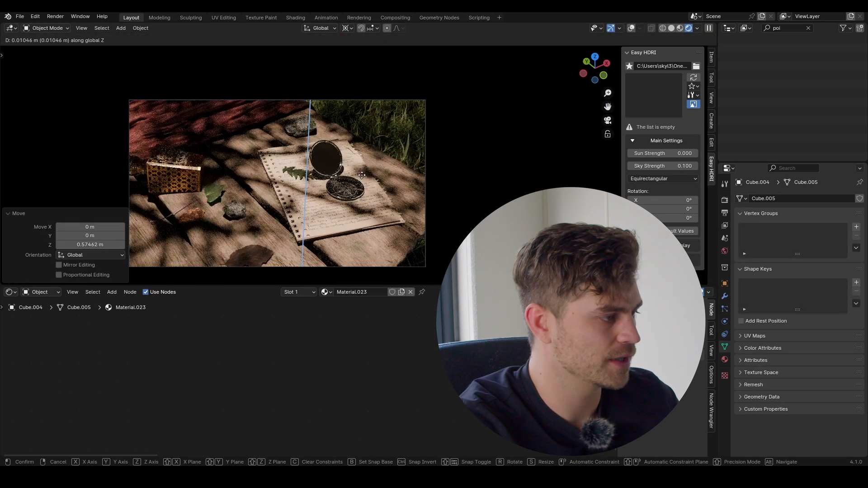
click(361, 176)
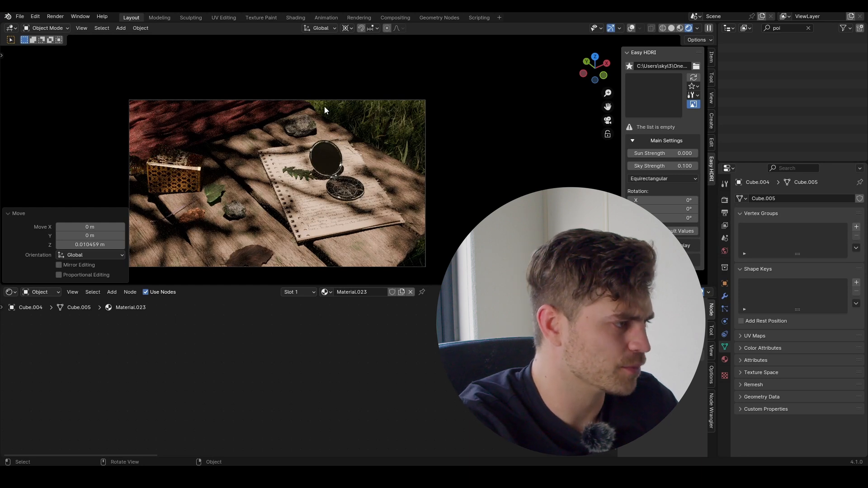
click(632, 28)
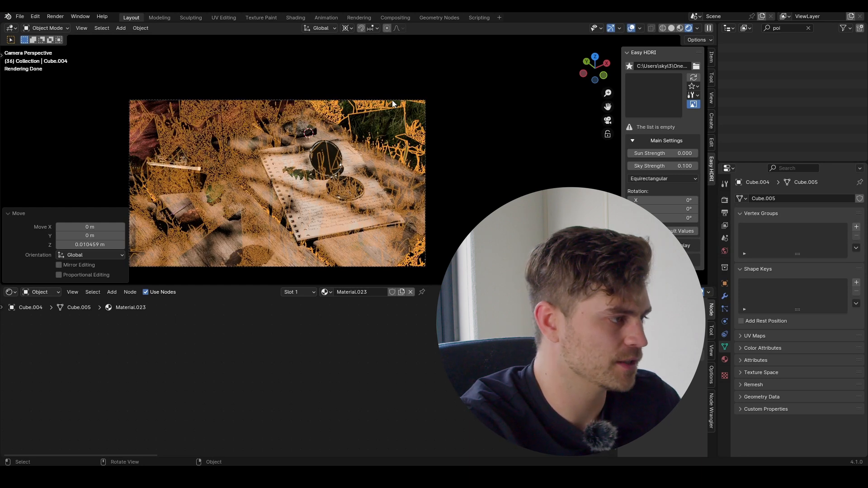
Step: Select the camera and enable depth of field focused on the Compass
click(392, 100)
scroll(760, 361, down, 4)
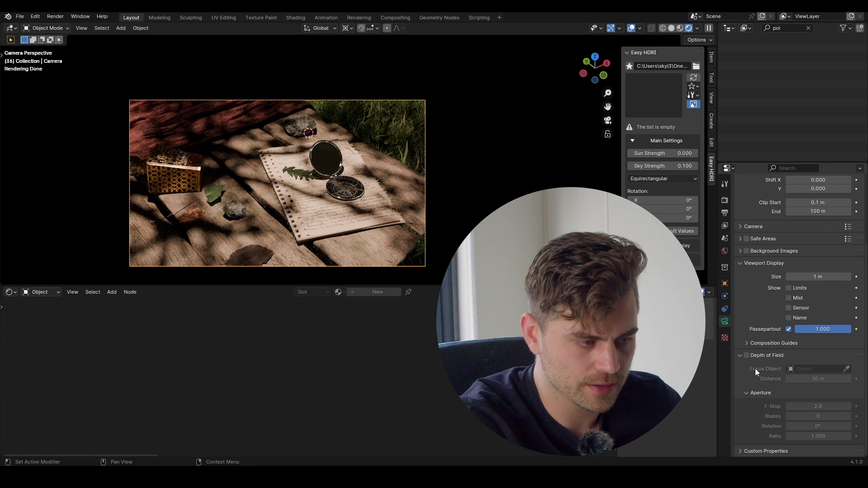
click(747, 356)
click(847, 370)
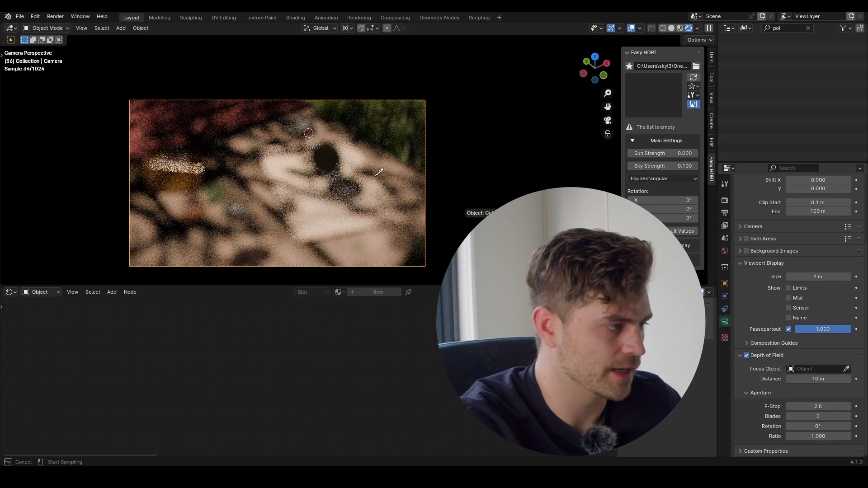
click(333, 158)
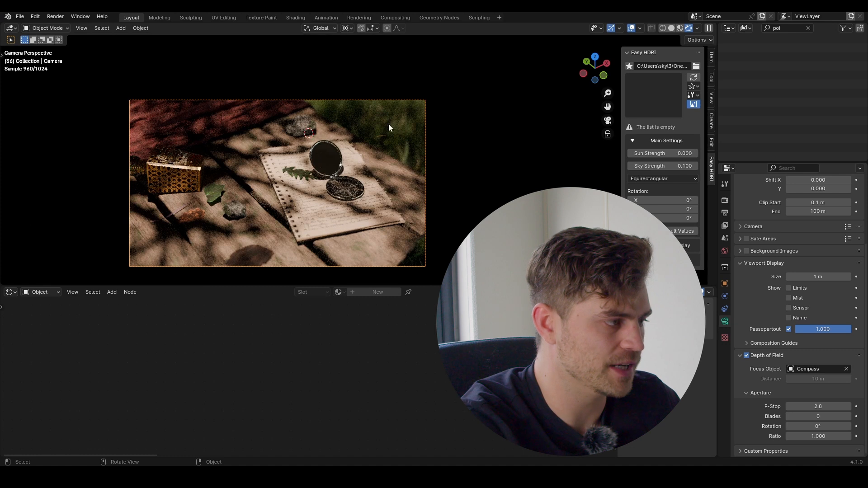
Step: Set the camera F-Stop to 5.6, then select the wooden table
click(826, 408)
text(5.6)
key(Return)
scroll(357, 131, up, 2)
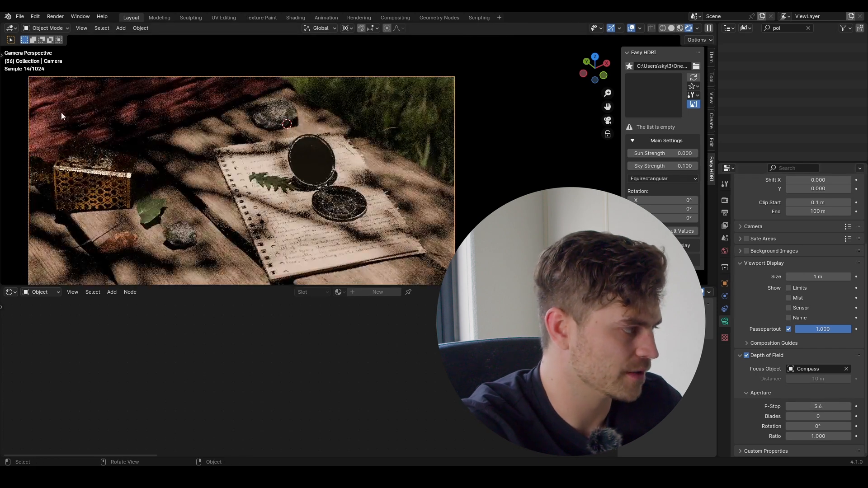
scroll(162, 177, down, 1)
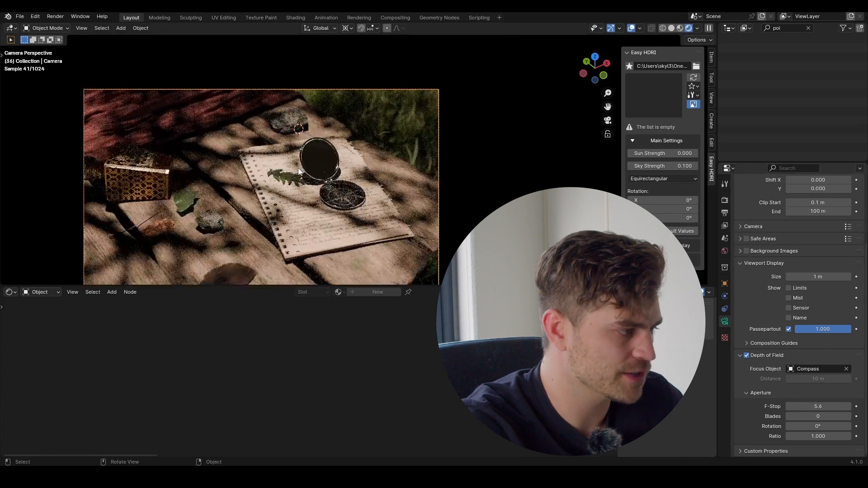
scroll(374, 147, down, 2)
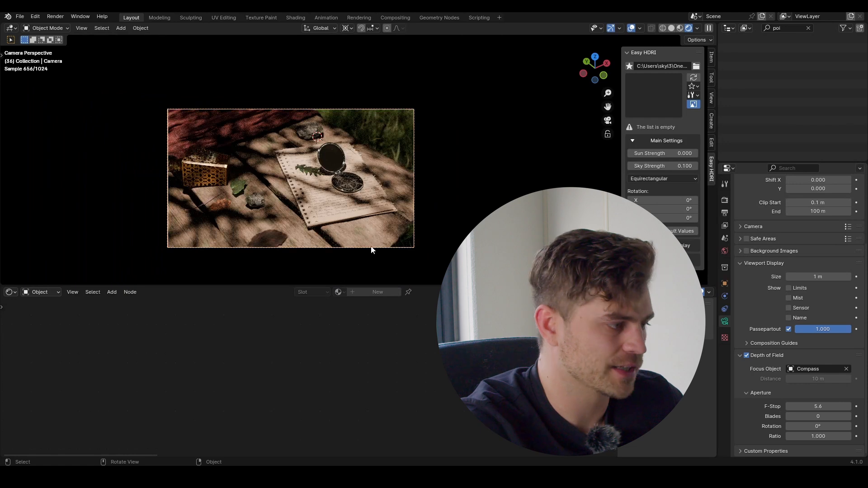
click(405, 253)
Step: Set the table's Bump node Scale to 0.050 and Strength to 0.360
scroll(364, 355, up, 4)
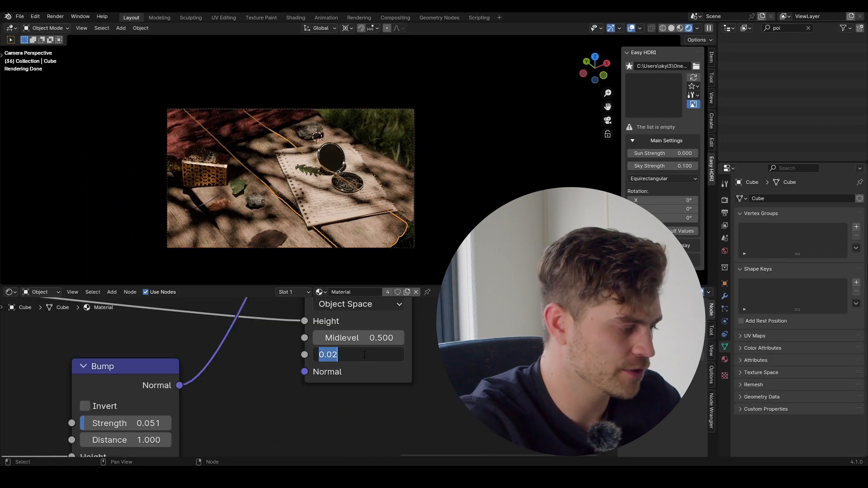
click(365, 355)
text(0.04)
key(Return)
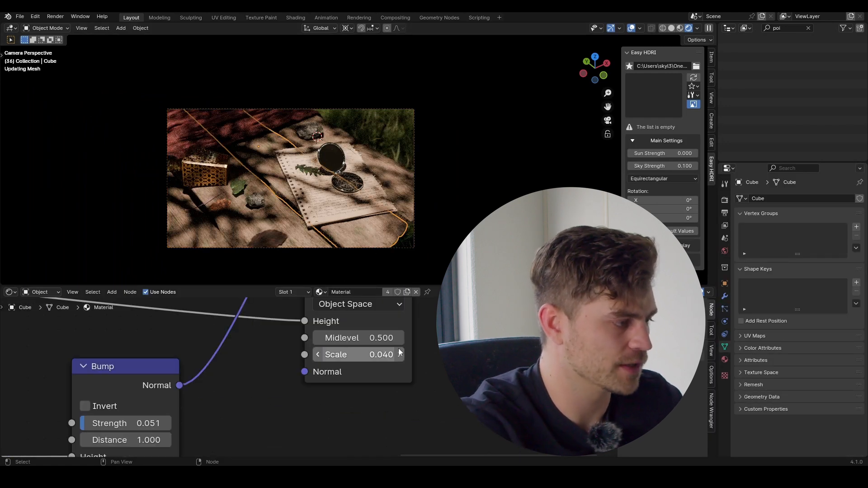
click(399, 355)
drag(127, 424, 155, 423)
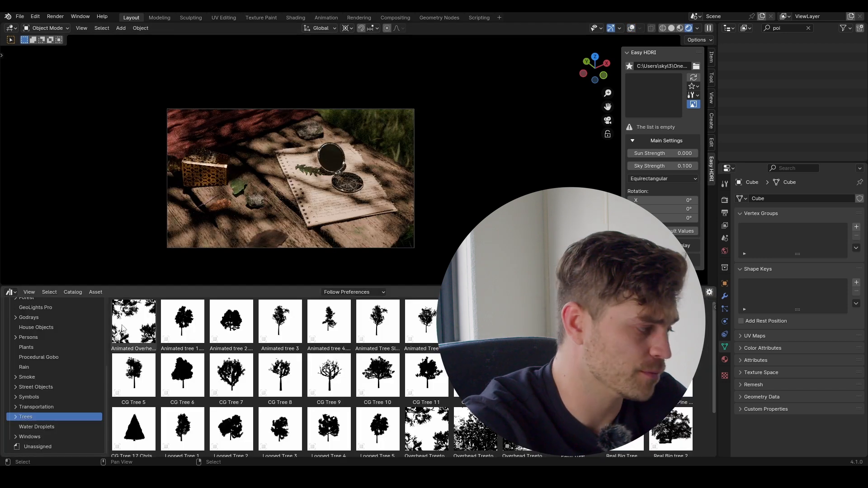
Step: Drag the 4K Weeds 2 asset from the Asset Browser into the scene
scroll(60, 313, up, 2)
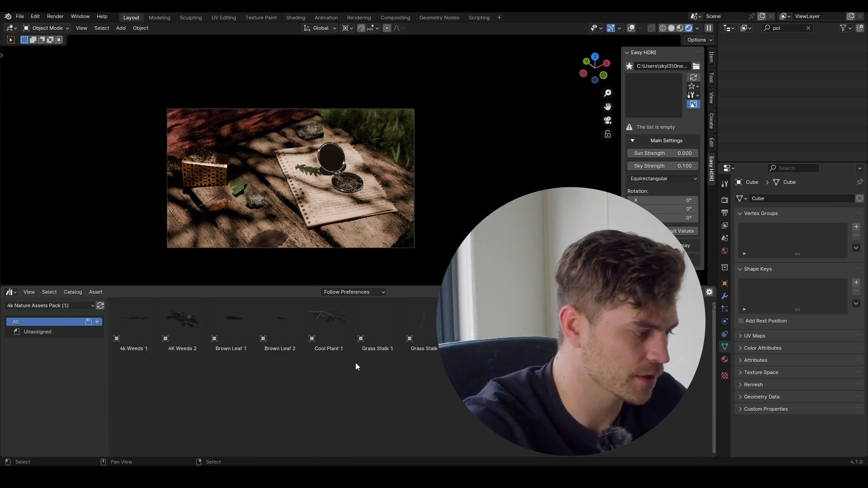
drag(187, 326, 249, 220)
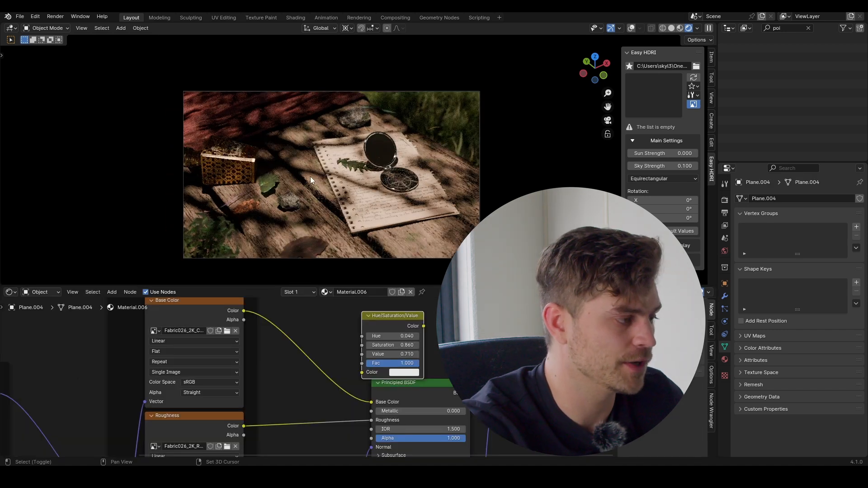
key(shift+a)
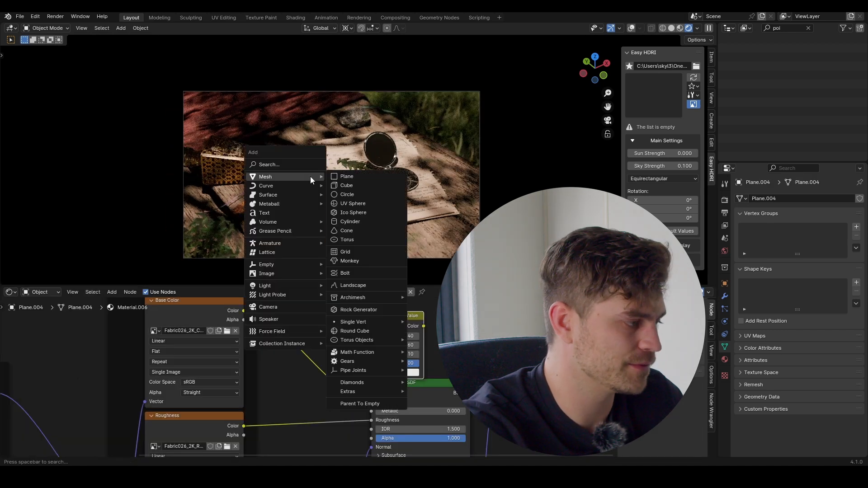
Step: Add a cube with a new material, replacing Principled BSDF with a Principled Volume node
click(366, 184)
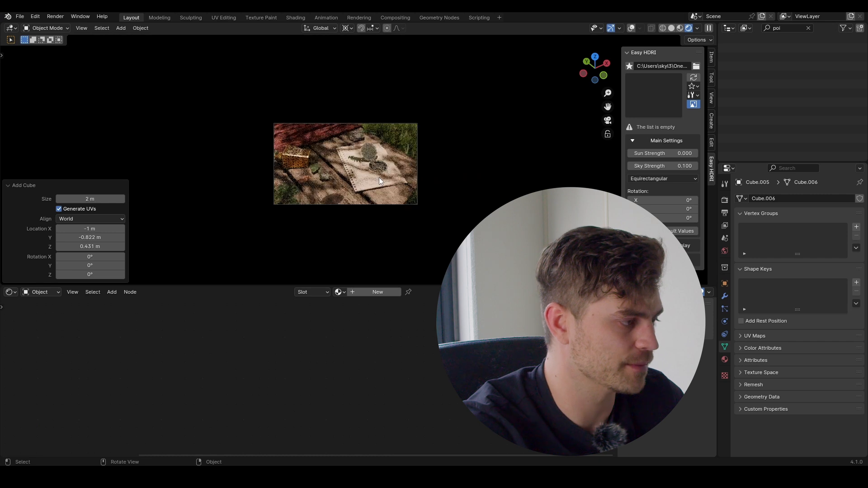
click(388, 292)
key(x)
key(shift+a)
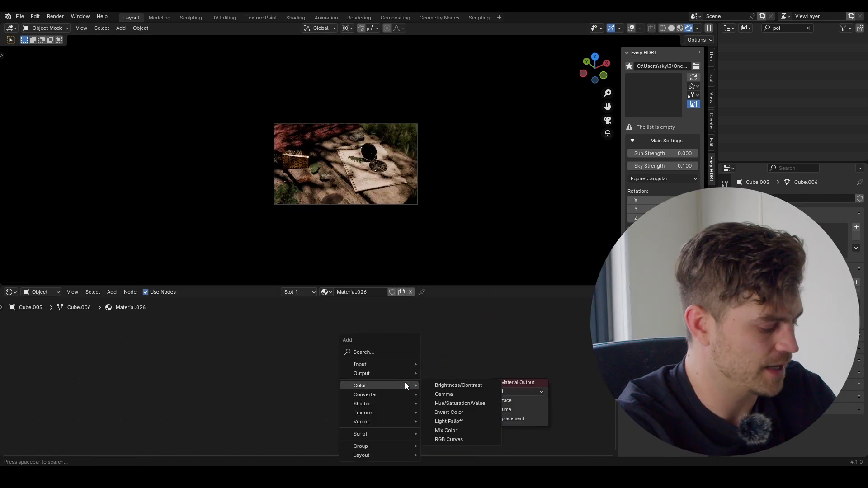
text(princi)
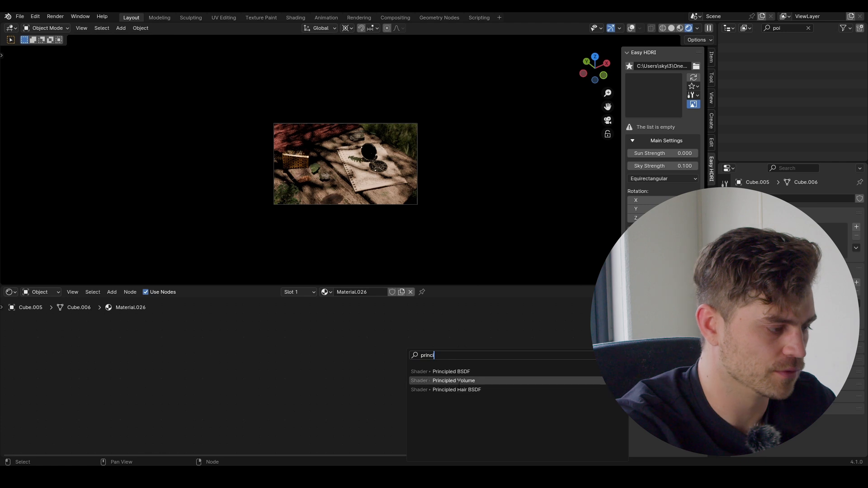
click(454, 381)
click(347, 359)
Step: Link the Principled Volume to the Volume output and set Density to 0.09
drag(445, 374, 490, 408)
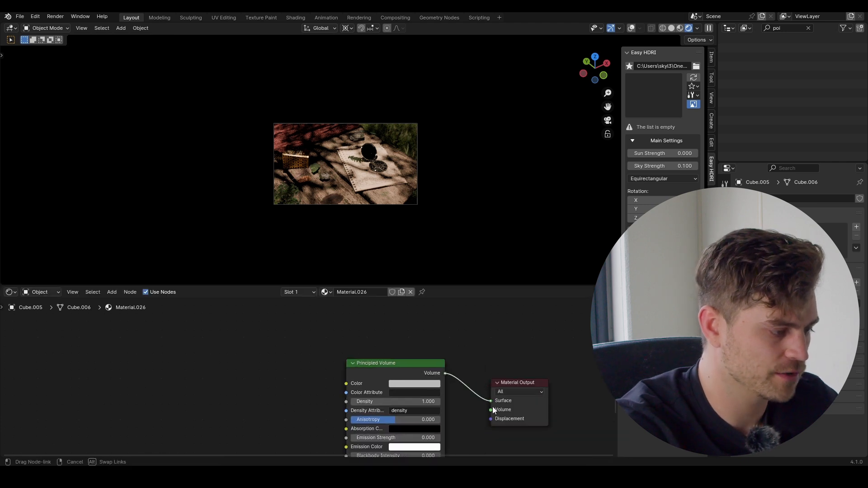
scroll(307, 378, up, 3)
click(497, 423)
text(.09)
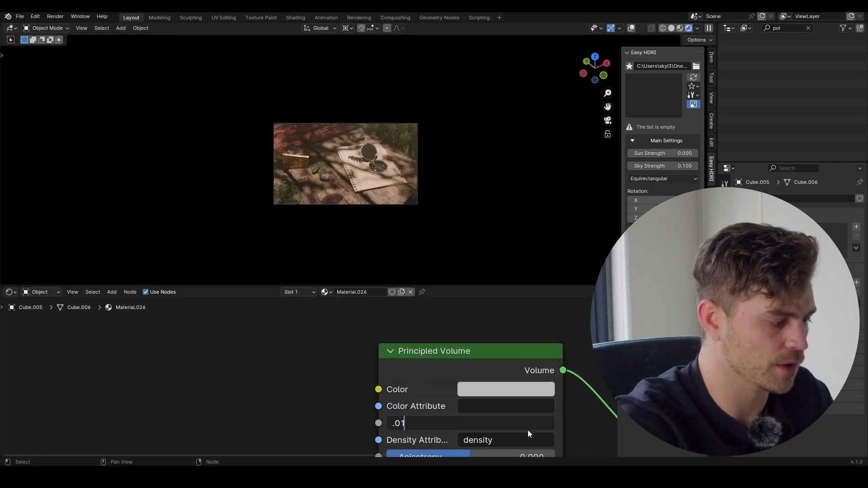
key(Return)
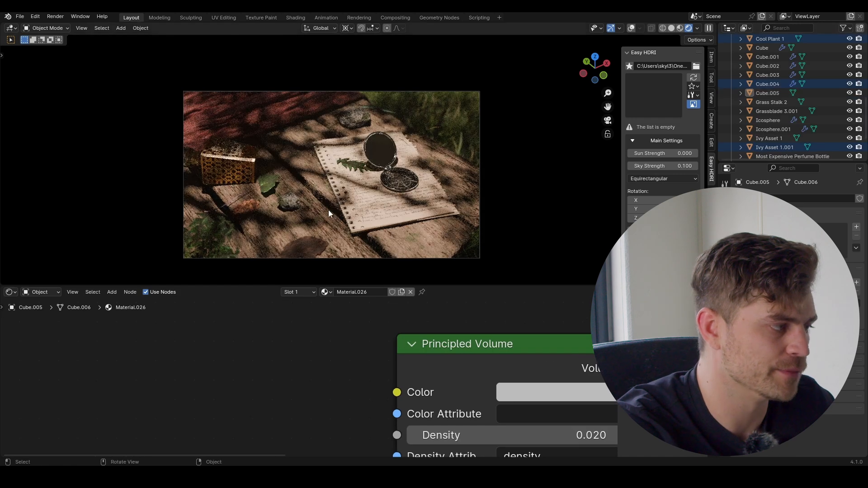